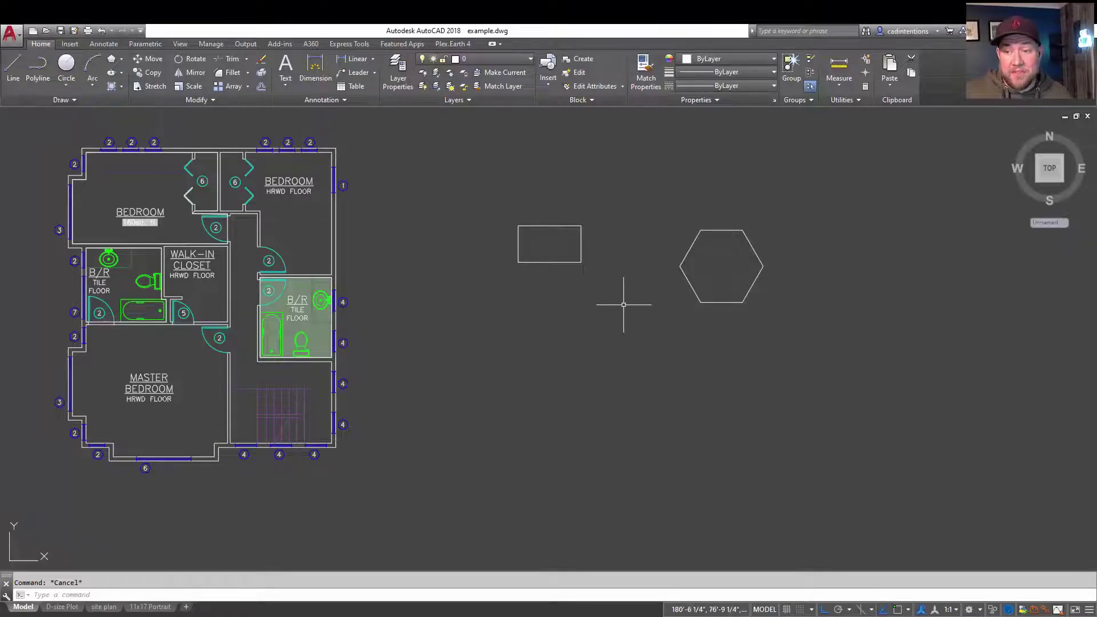
# - Launch the MOVE command with M, after cancelling a first attempt
pyautogui.moveTo(631, 294); pyautogui.dragTo(593, 300, button='middle')
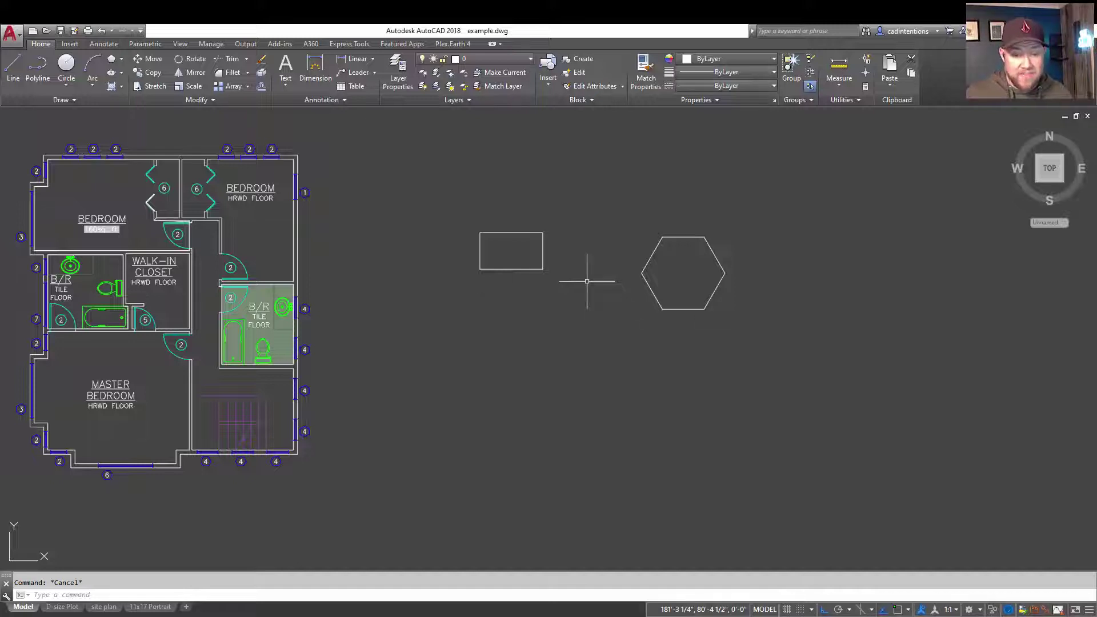
pyautogui.write('m')
pyautogui.press('Return')
pyautogui.press('Escape')
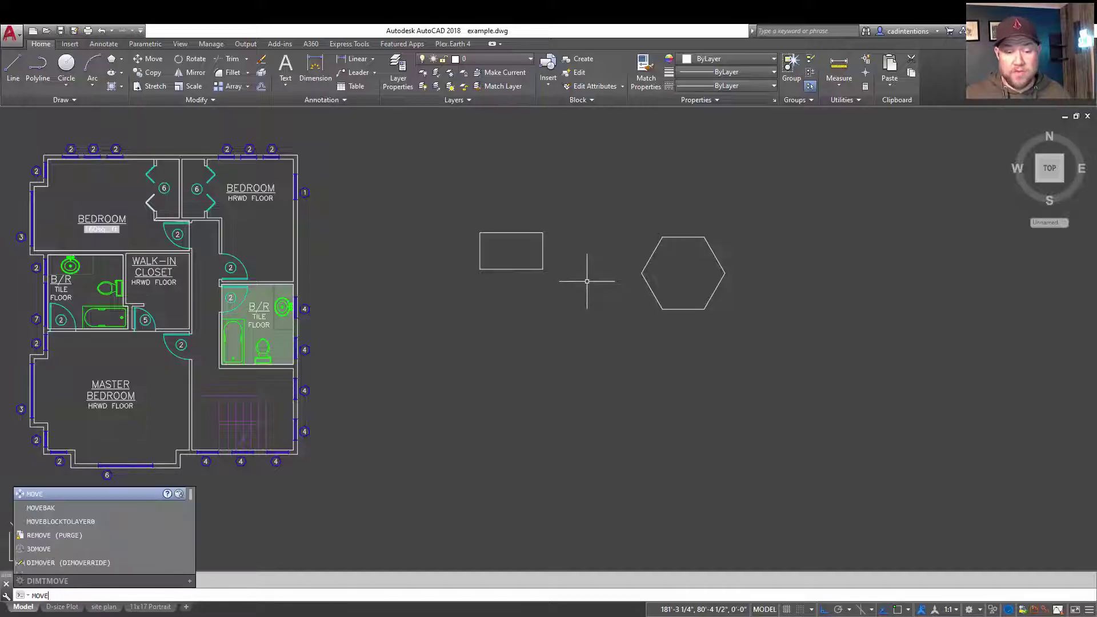
pyautogui.press('Escape')
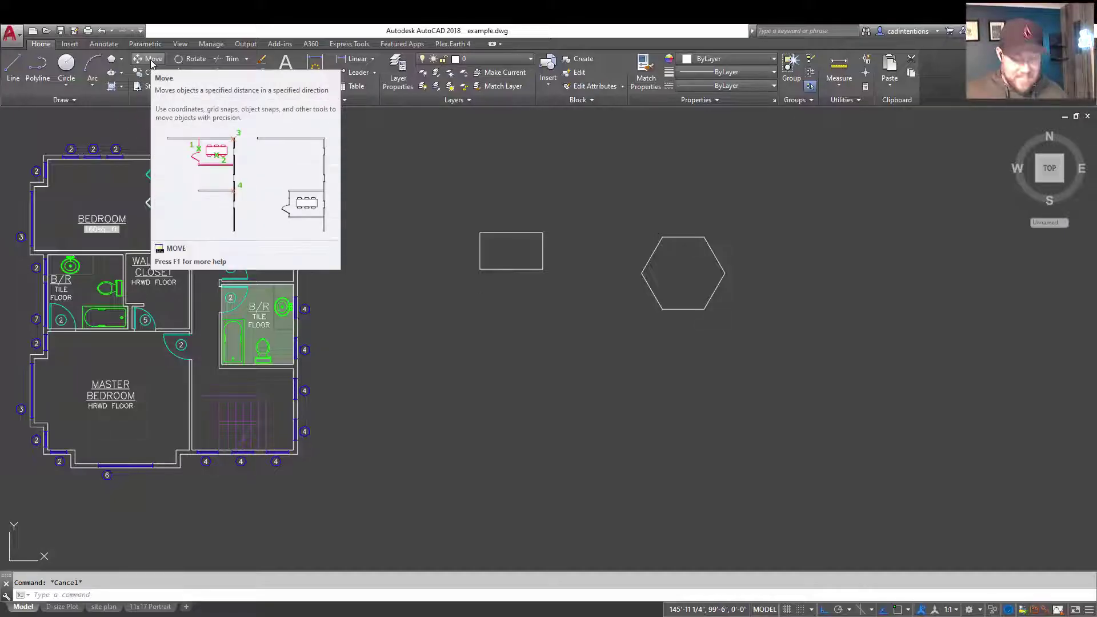
pyautogui.write('m')
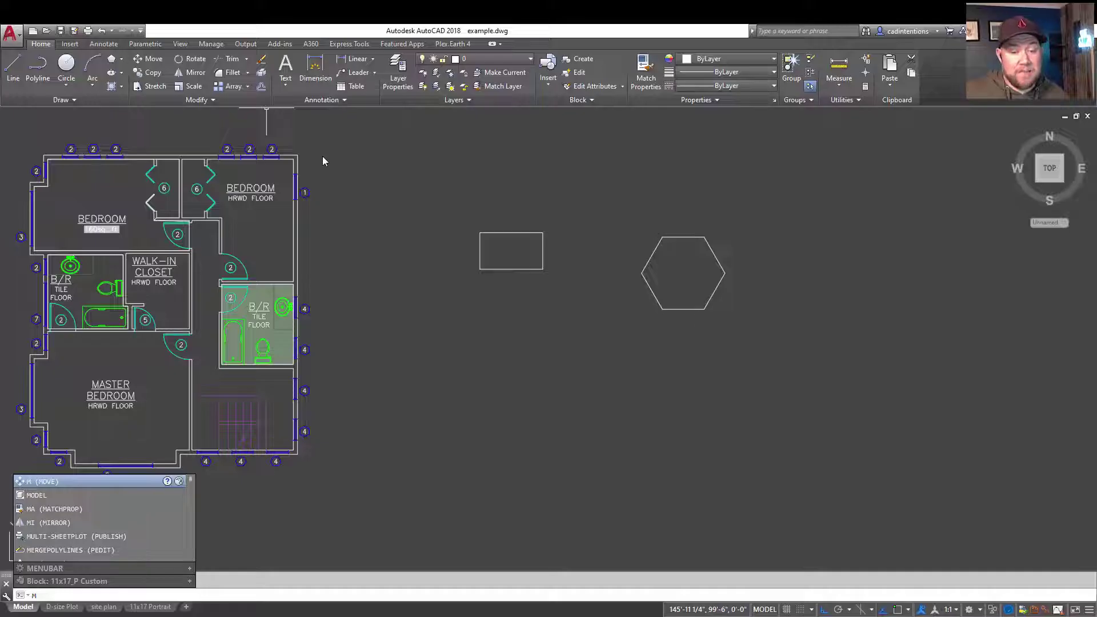
pyautogui.press('Return')
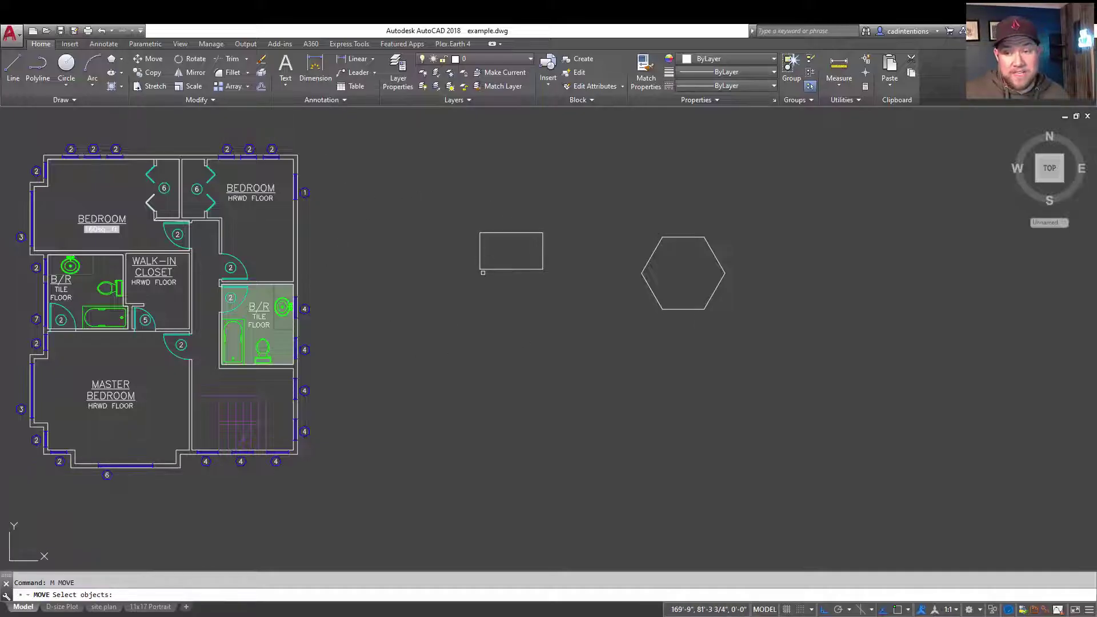
# - Window-select the rectangle and start MOVE on it
pyautogui.press('Escape')
pyautogui.click(531, 278)
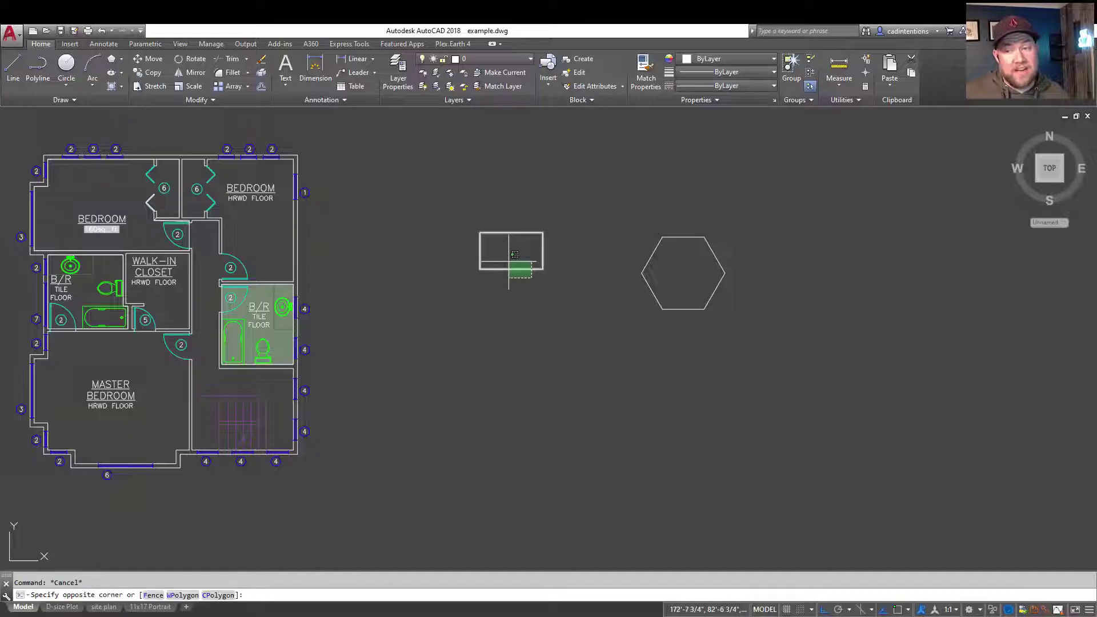
pyautogui.click(515, 254)
pyautogui.write('m')
pyautogui.press('Return')
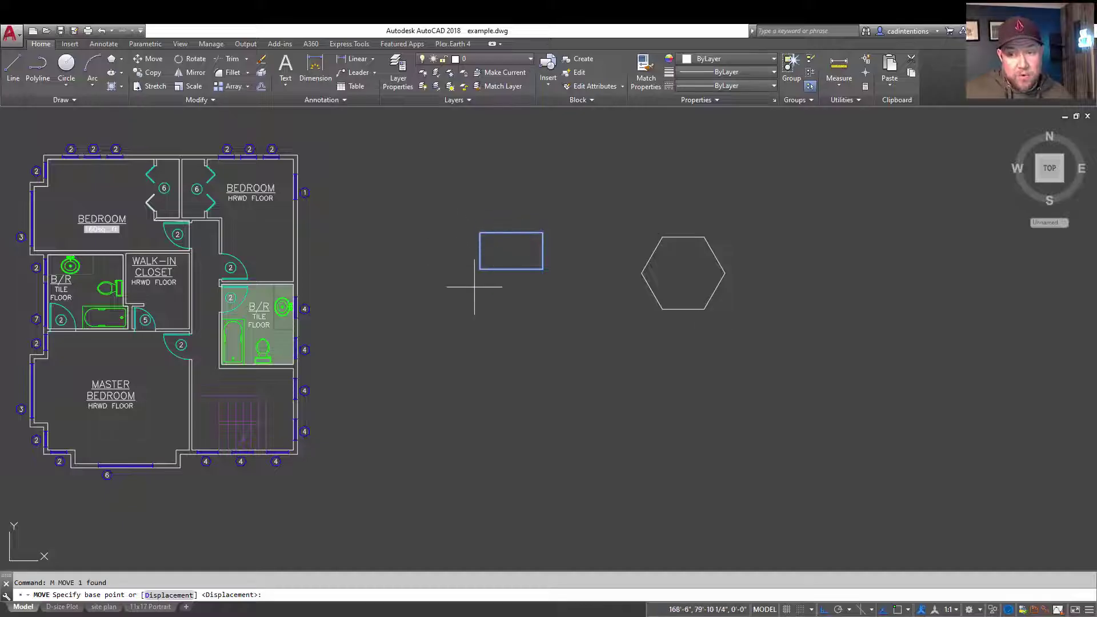
# - Move the rectangle from its lower-left corner to a spot higher up and slightly right
pyautogui.press('F3')
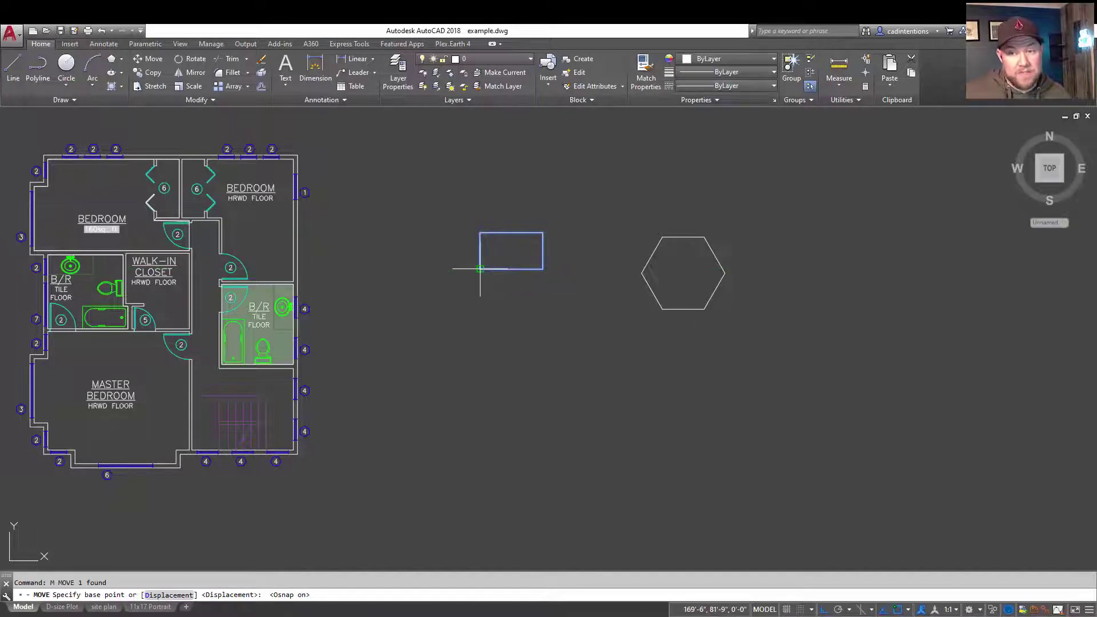
pyautogui.click(479, 268)
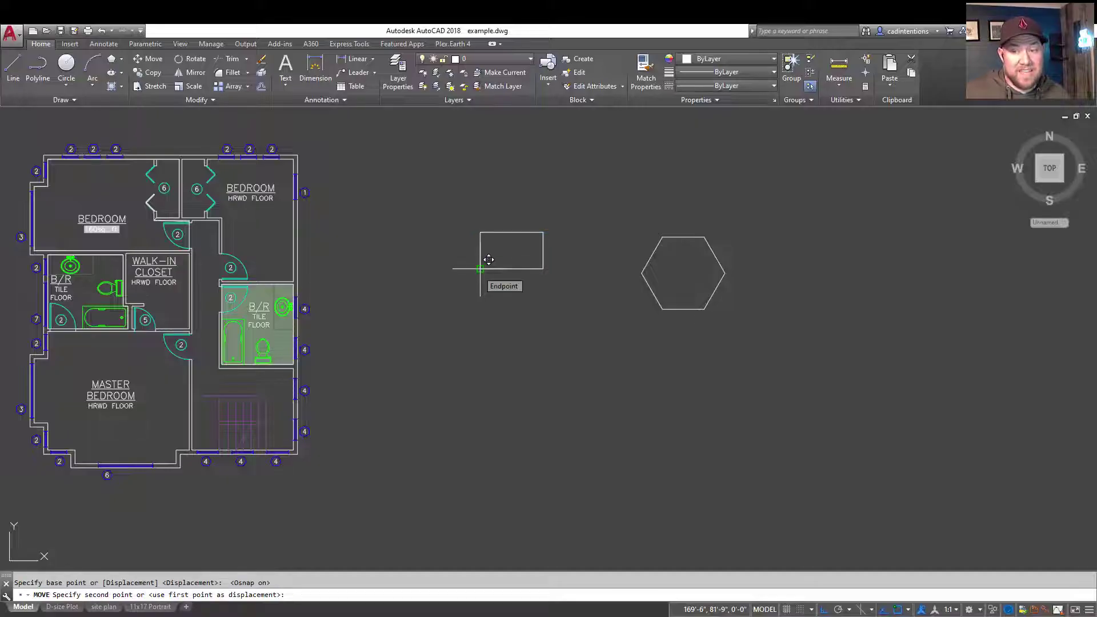
pyautogui.press('F8')
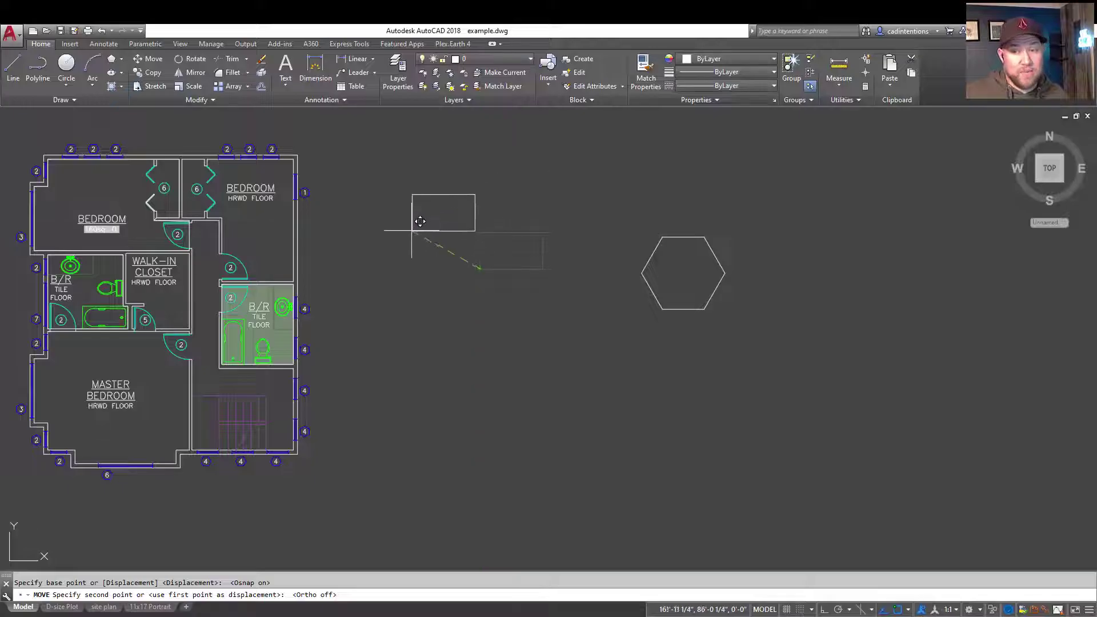
pyautogui.moveTo(419, 221); pyautogui.dragTo(380, 260, button='middle')
pyautogui.moveTo(465, 228); pyautogui.dragTo(453, 246, button='middle')
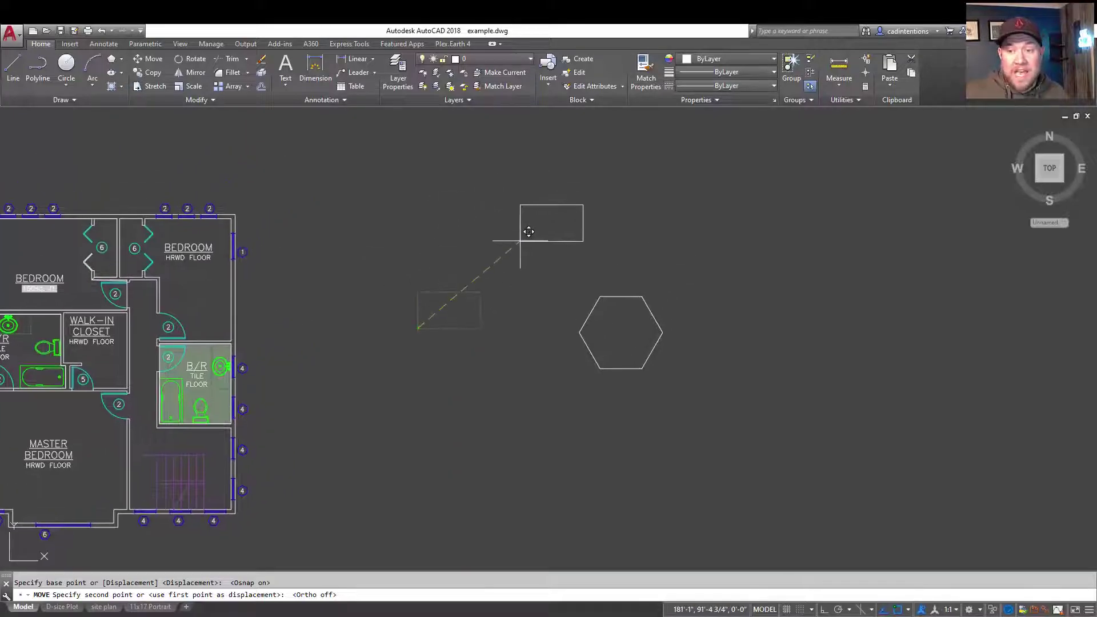
pyautogui.press('F3')
pyautogui.press('F3')
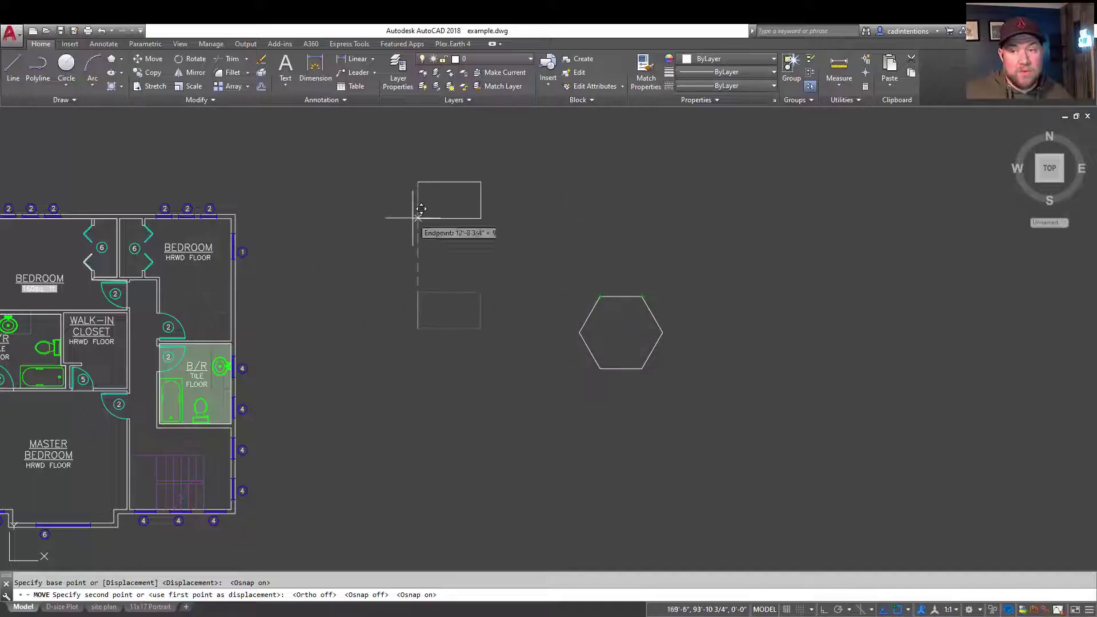
pyautogui.click(464, 216)
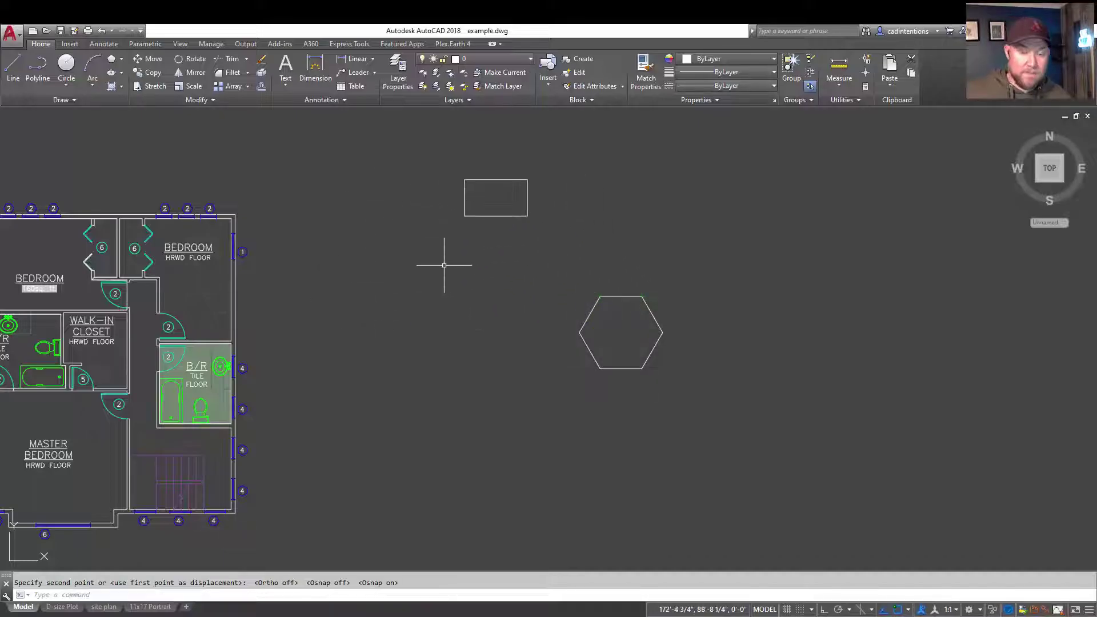
pyautogui.press('Escape')
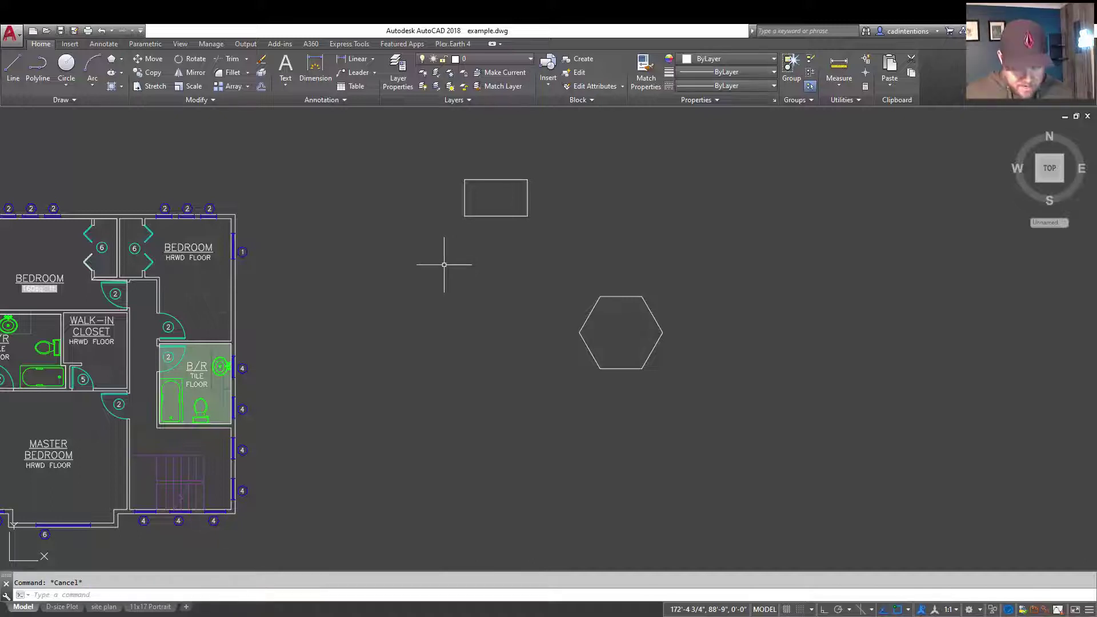
# - Move the rectangle by a typed displacement of 20,10,0
pyautogui.write('m')
pyautogui.press('Return')
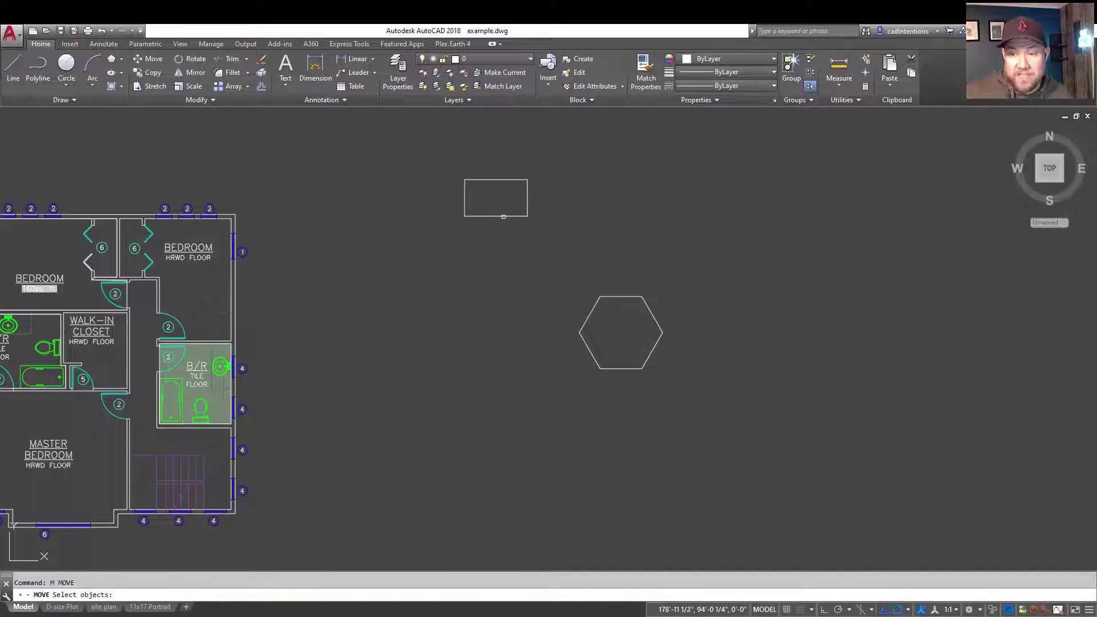
pyautogui.click(503, 216)
pyautogui.press('Return')
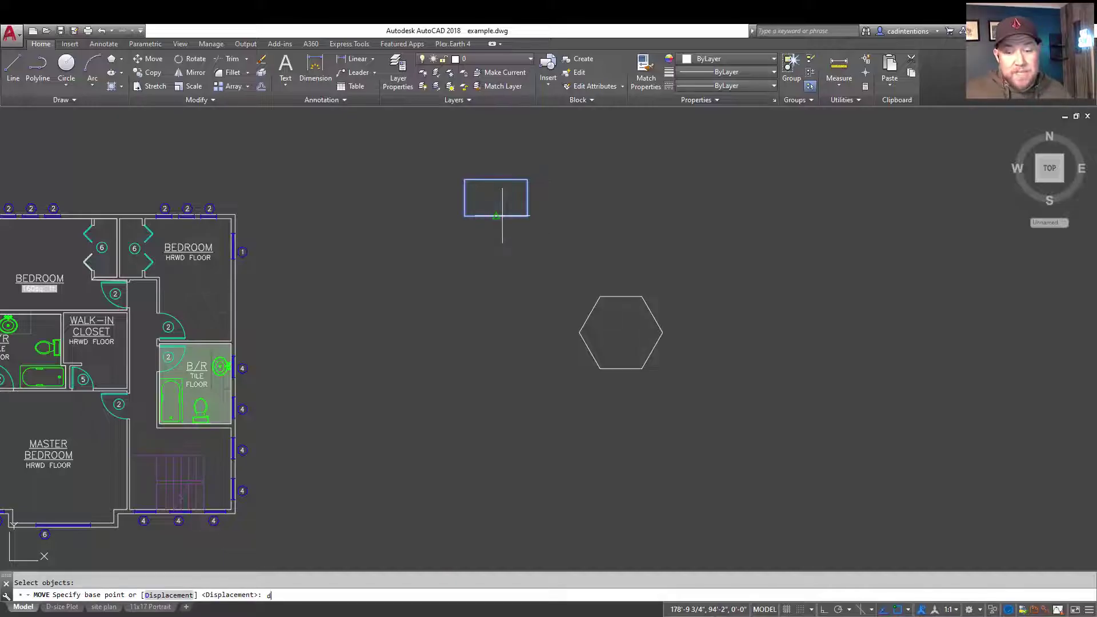
pyautogui.write('d')
pyautogui.press('Return')
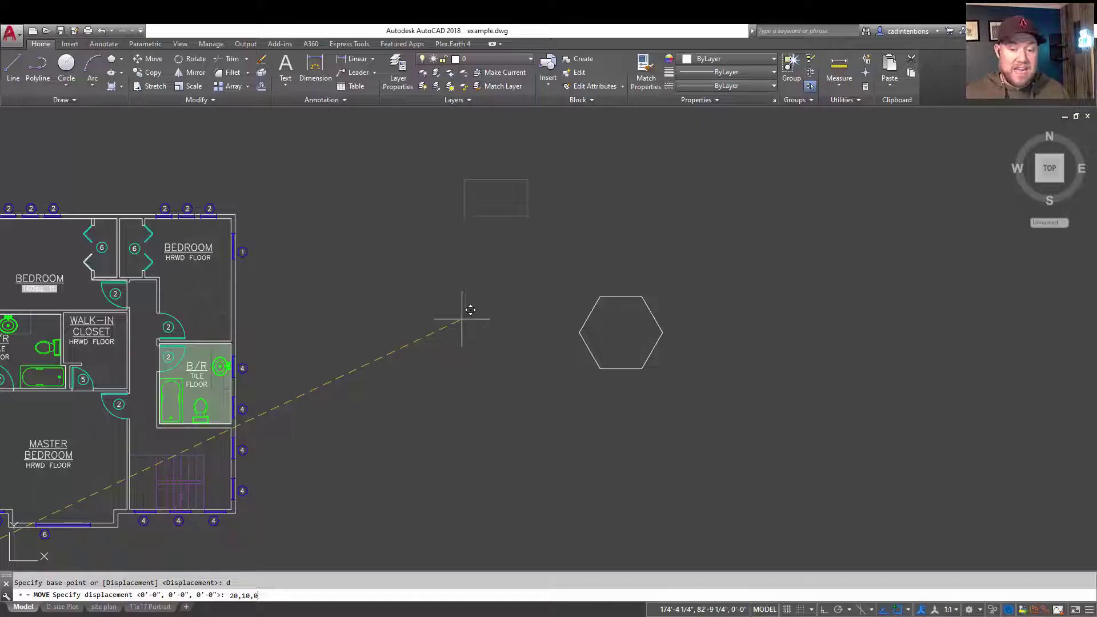
pyautogui.press('Return')
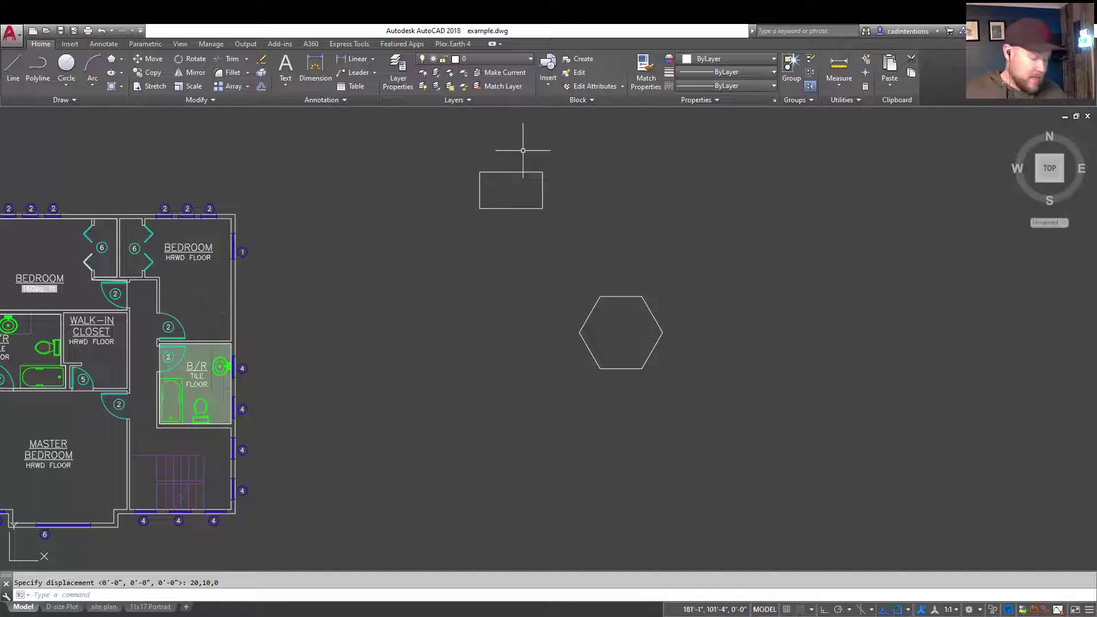
pyautogui.press('Escape')
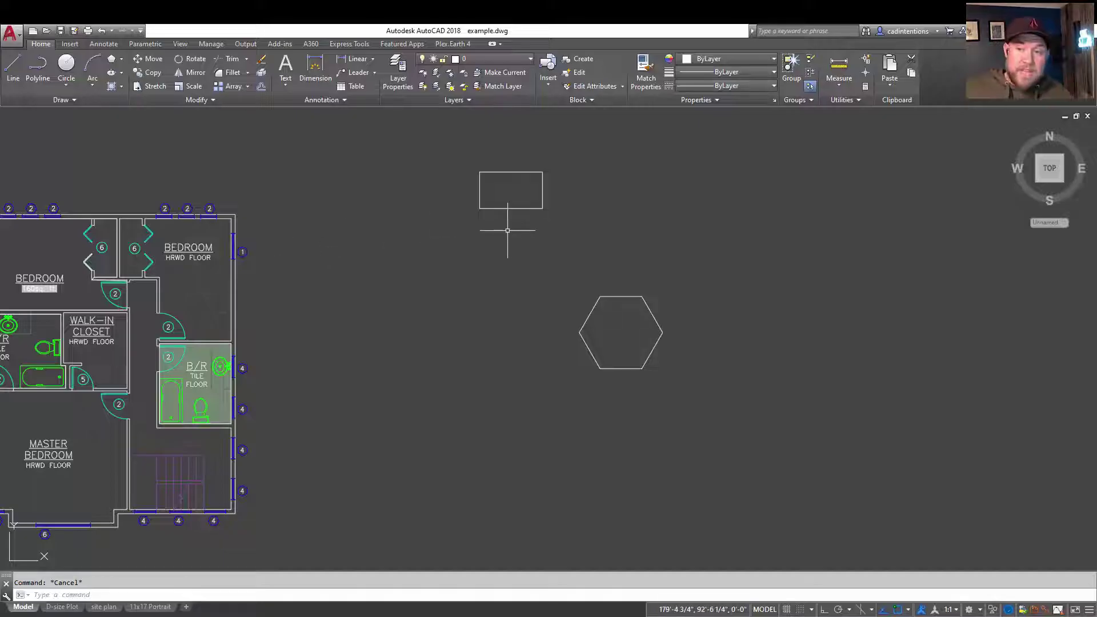
# - Move the rectangle into open space right of the floor plan, undoing an accidental stretch
pyautogui.click(556, 217)
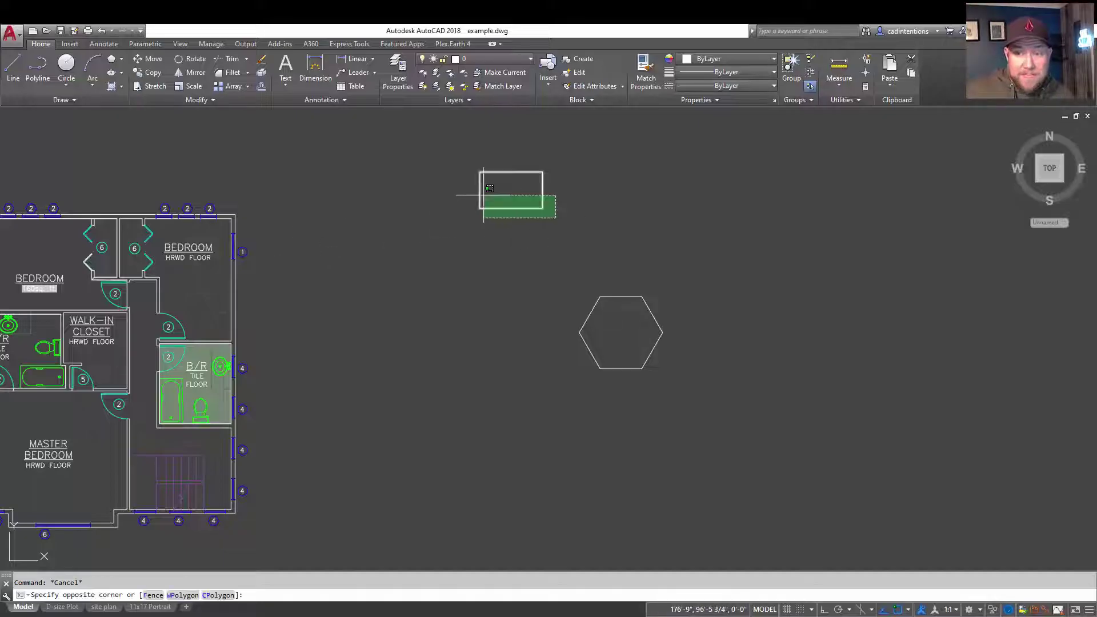
pyautogui.click(478, 195)
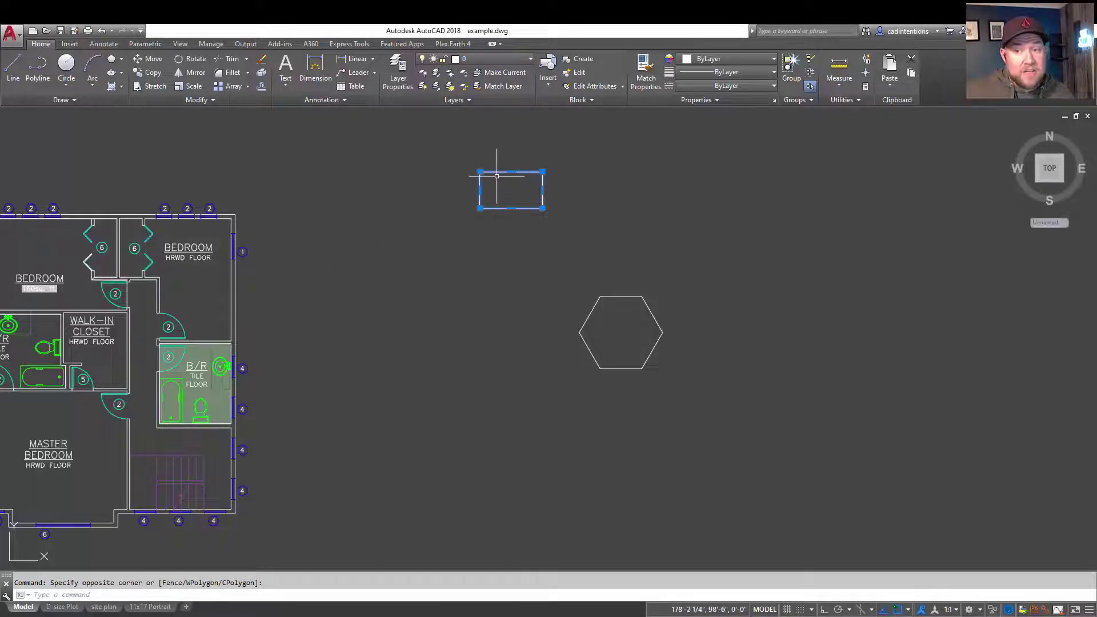
pyautogui.scroll(4, 494, 162)
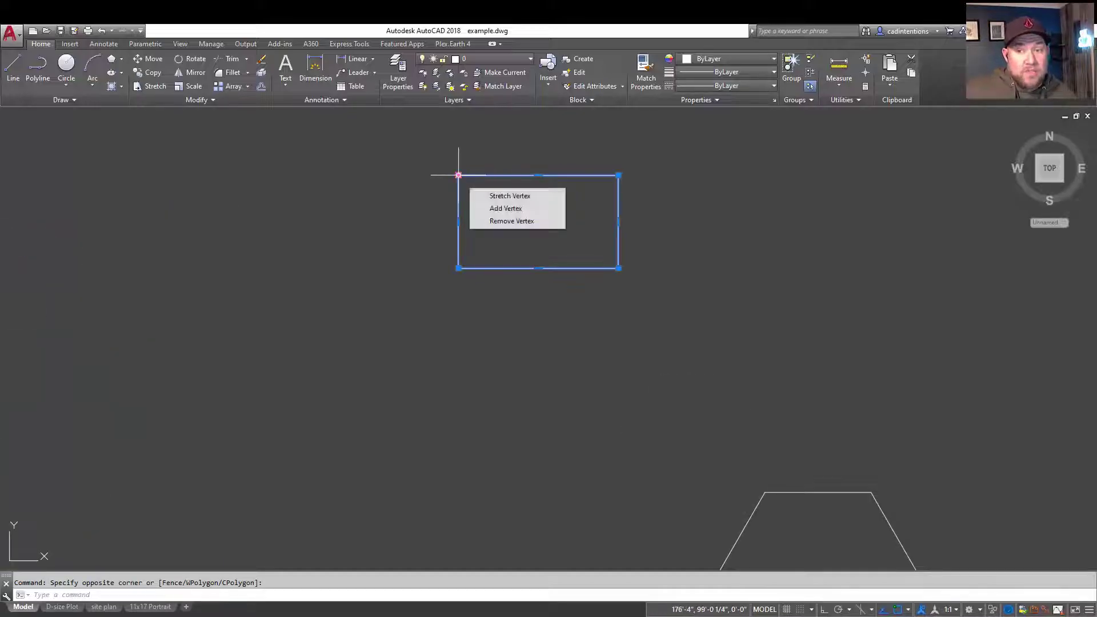
pyautogui.click(458, 175)
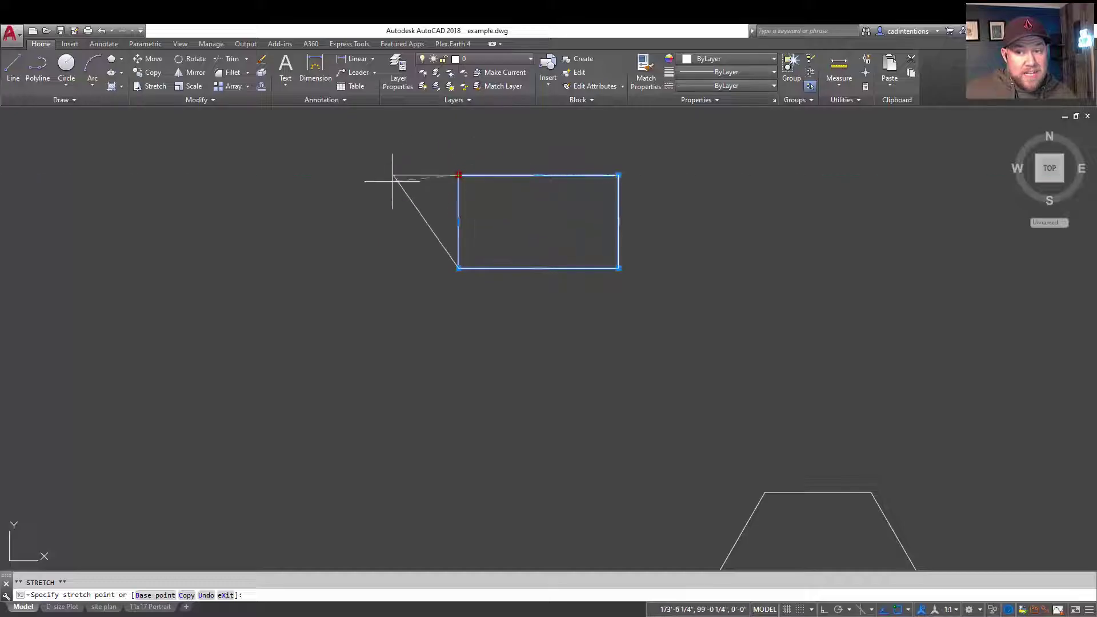
pyautogui.click(485, 194)
pyautogui.press('Return')
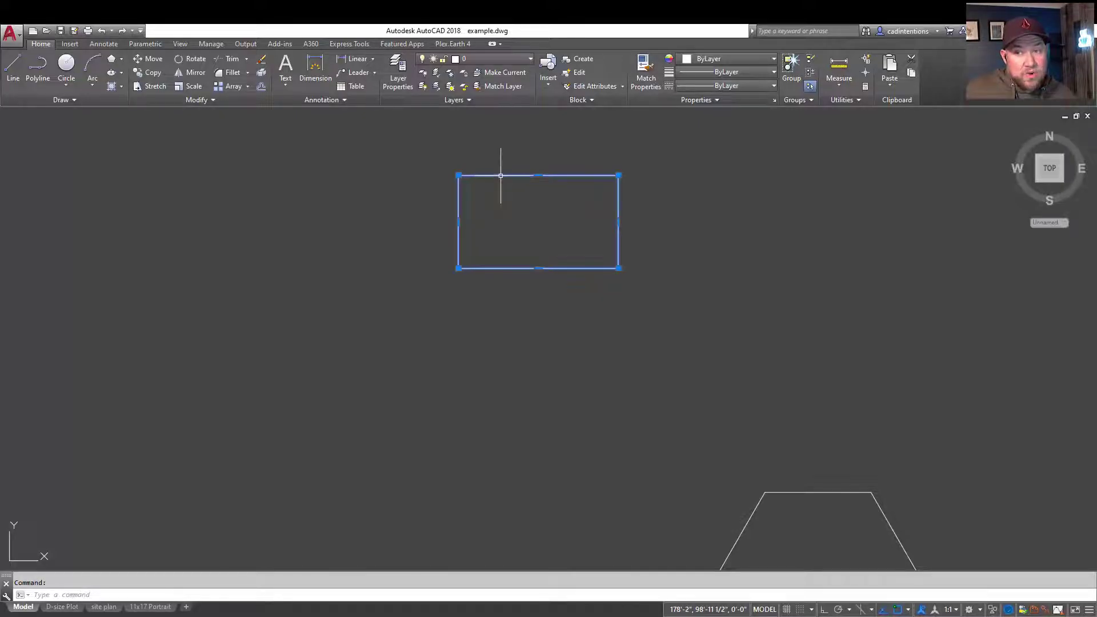
pyautogui.moveTo(500, 176); pyautogui.dragTo(833, 188)
# - Move the hexagon up and right, roughly level with the rectangle
pyautogui.scroll(-4, 667, 245)
pyautogui.click(698, 353)
pyautogui.click(659, 359)
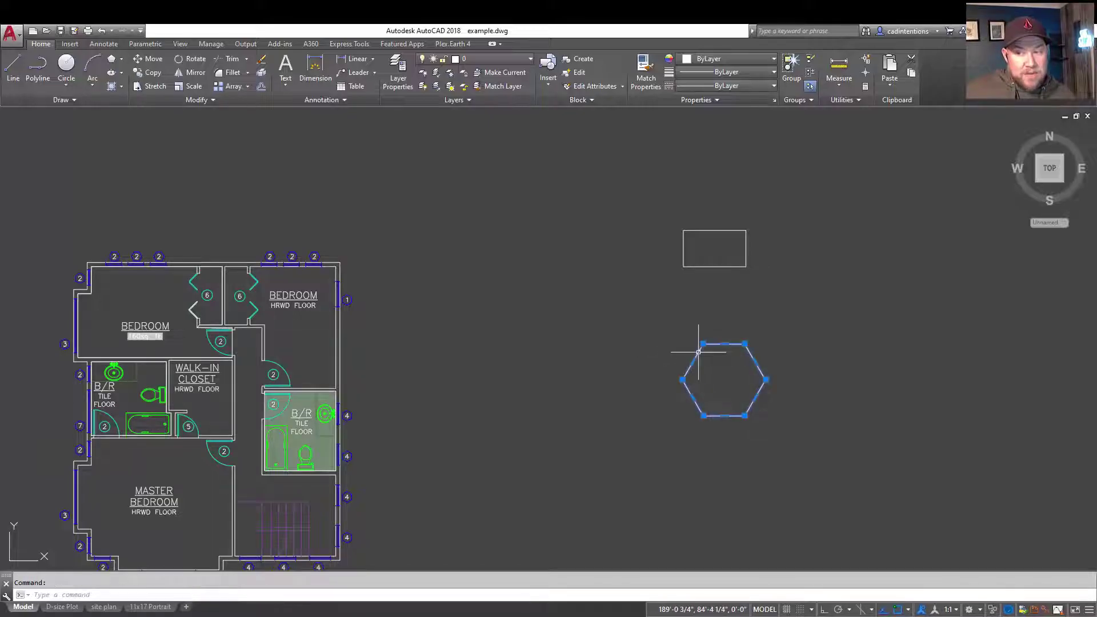
pyautogui.moveTo(698, 353); pyautogui.dragTo(862, 227)
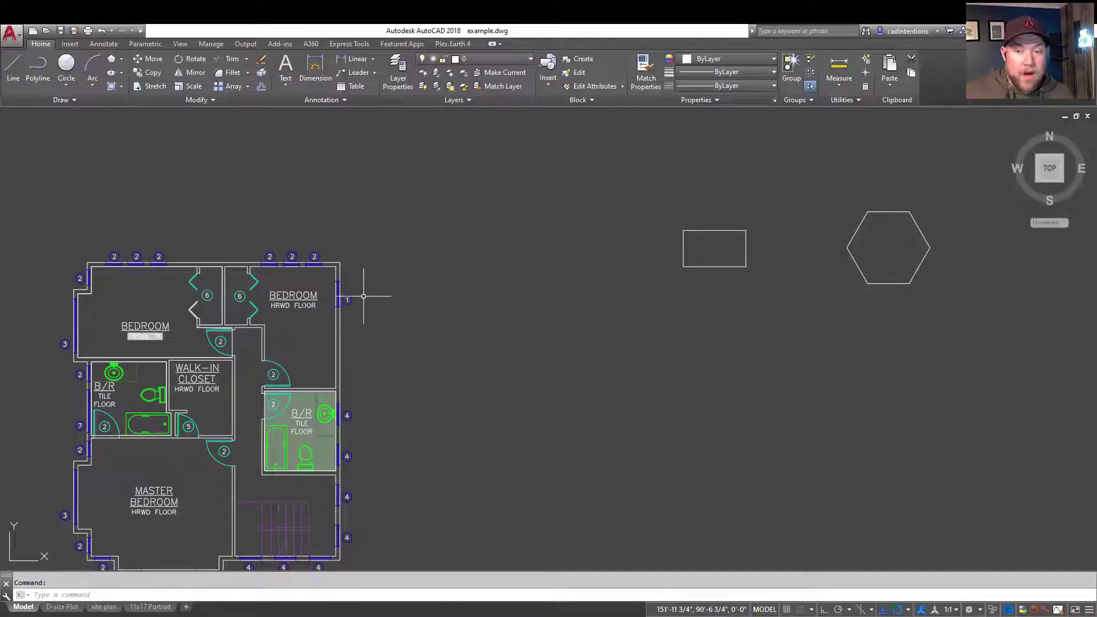
# - Raise the BEDROOM/HRWD FLOOR label higher within the bedroom
pyautogui.press('Escape')
pyautogui.scroll(2, 293, 297)
pyautogui.click(302, 296)
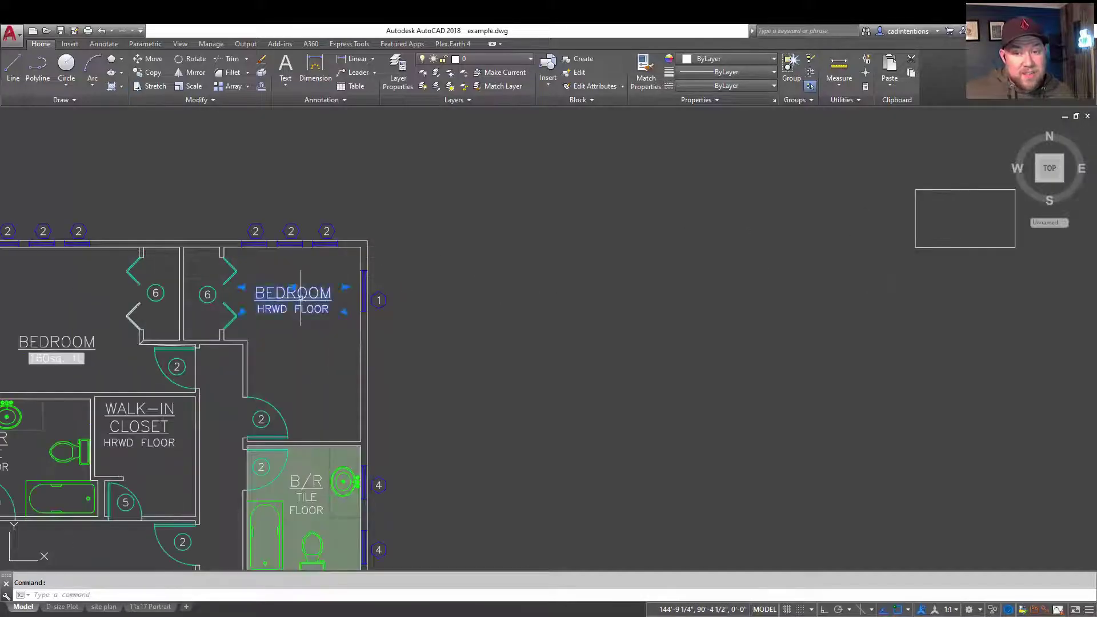
pyautogui.scroll(1, 301, 294)
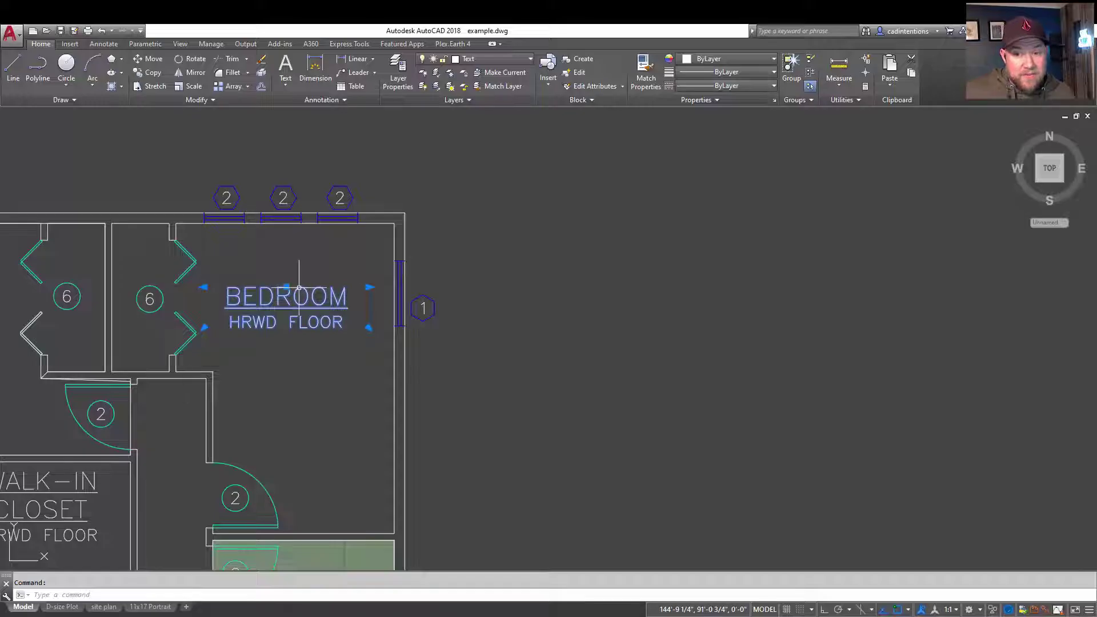
pyautogui.moveTo(302, 289); pyautogui.dragTo(347, 295, button='middle')
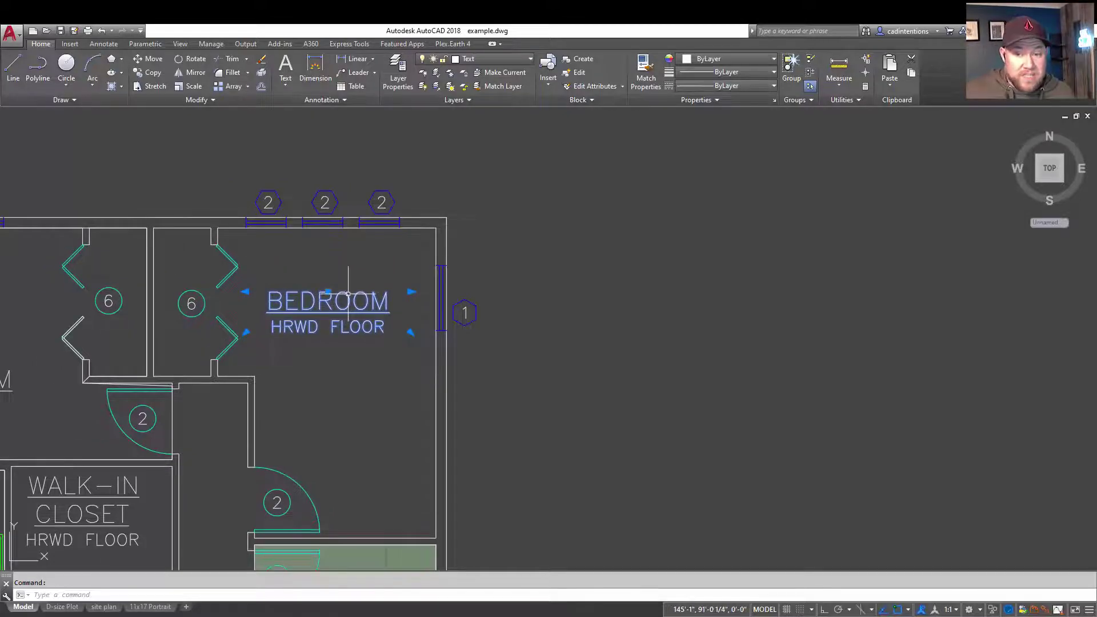
pyautogui.moveTo(339, 301); pyautogui.dragTo(354, 318)
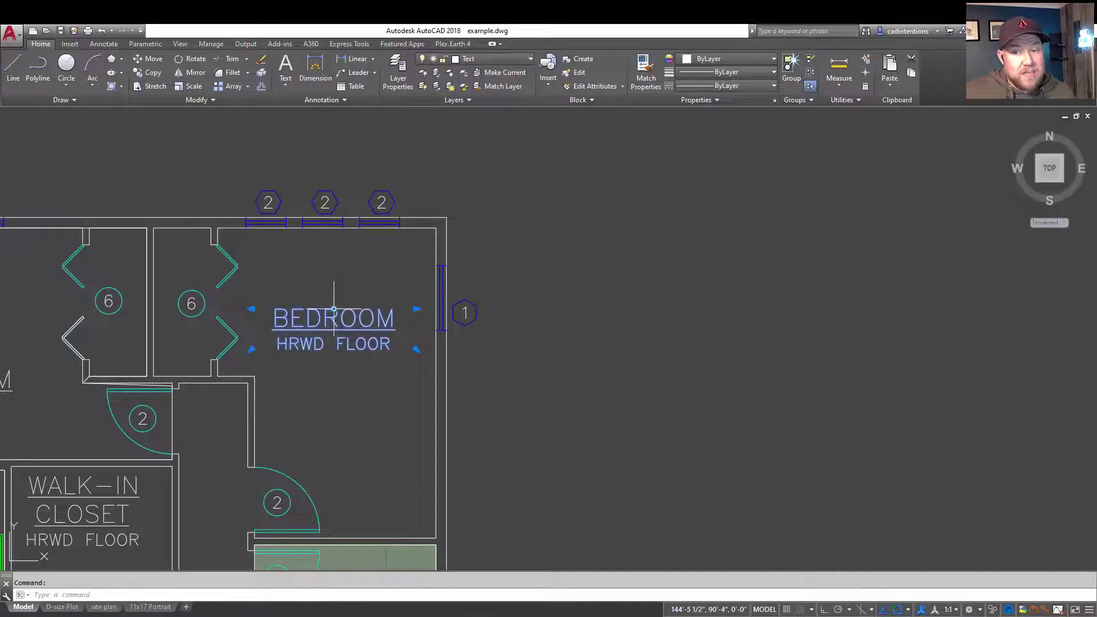
pyautogui.click(334, 309)
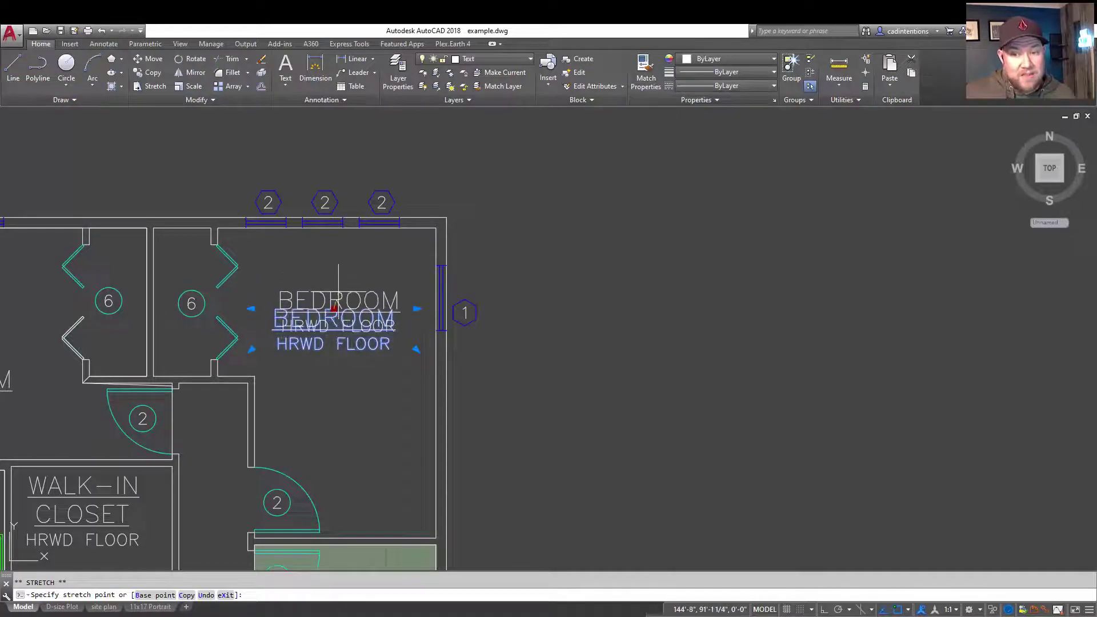
pyautogui.press('Escape')
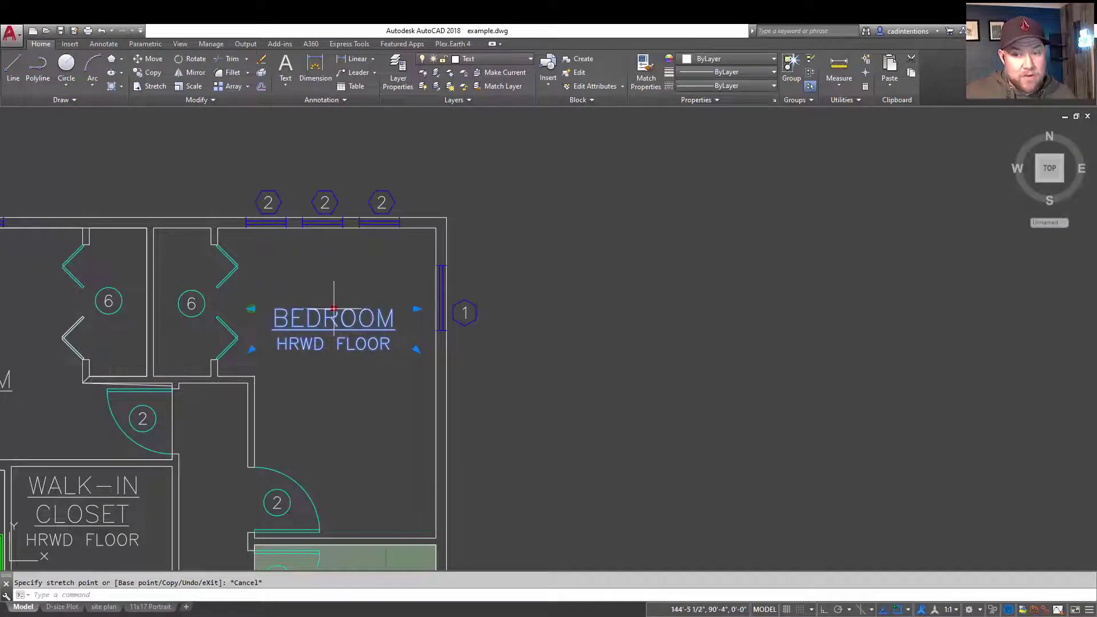
pyautogui.click(329, 308)
pyautogui.click(337, 252)
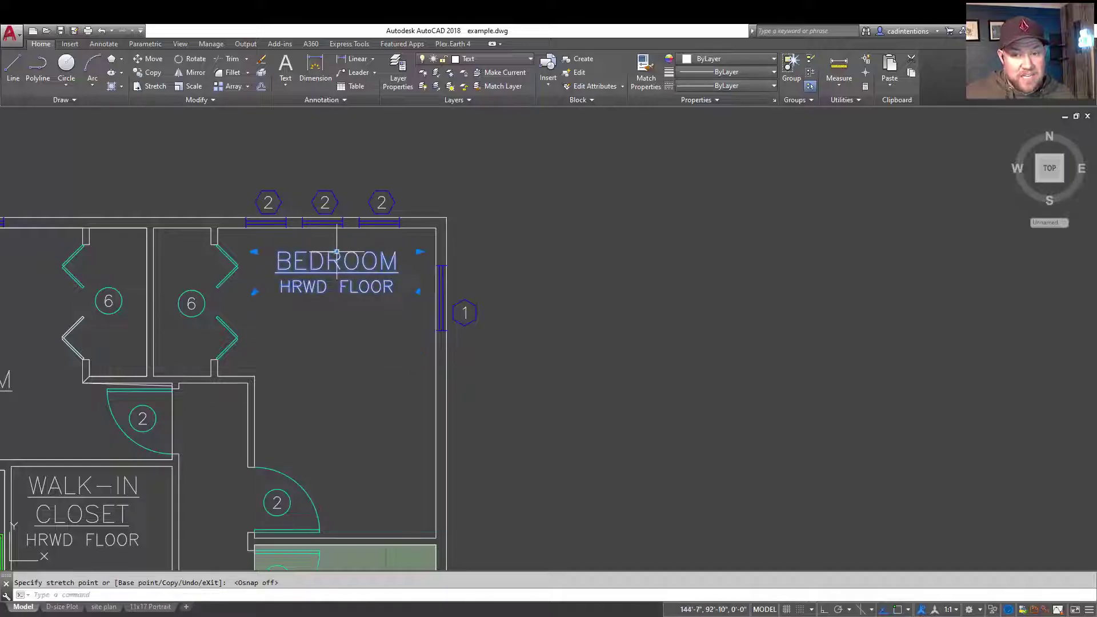
pyautogui.press('Escape')
# - Drag the bedroom closet door outside the wall, after abandoning a move of window tag 2
pyautogui.click(325, 201)
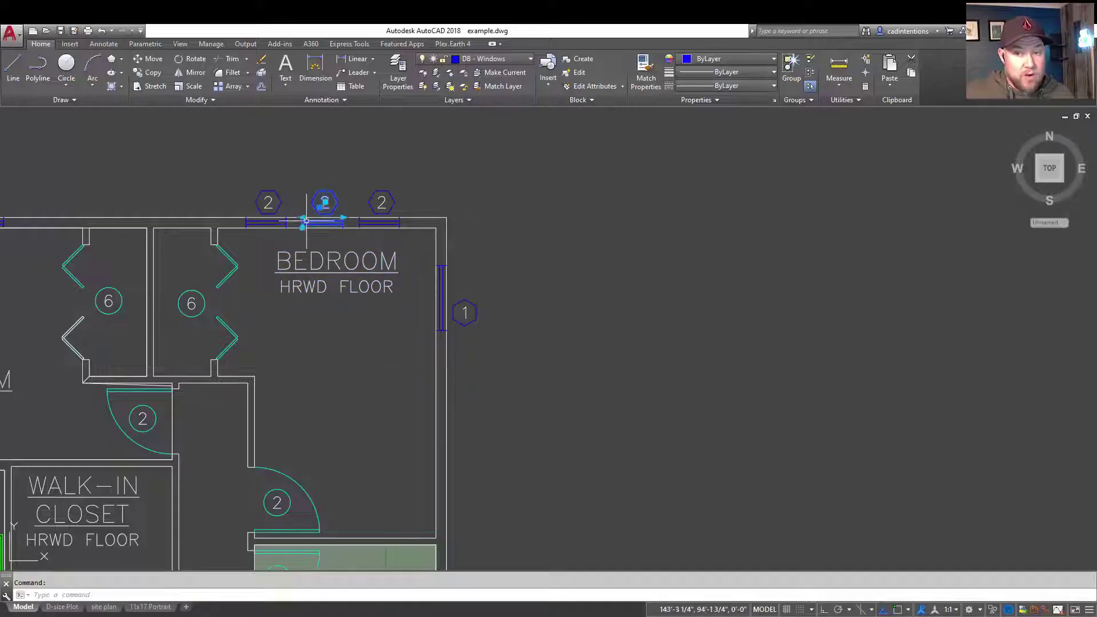
pyautogui.click(324, 202)
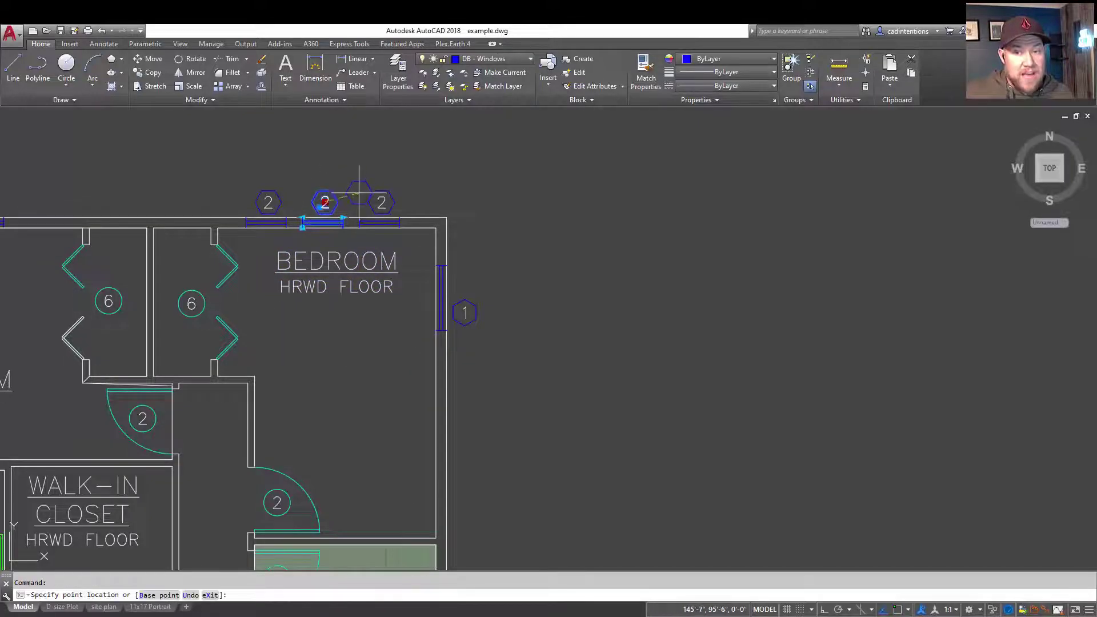
pyautogui.press('Escape')
pyautogui.click(321, 206)
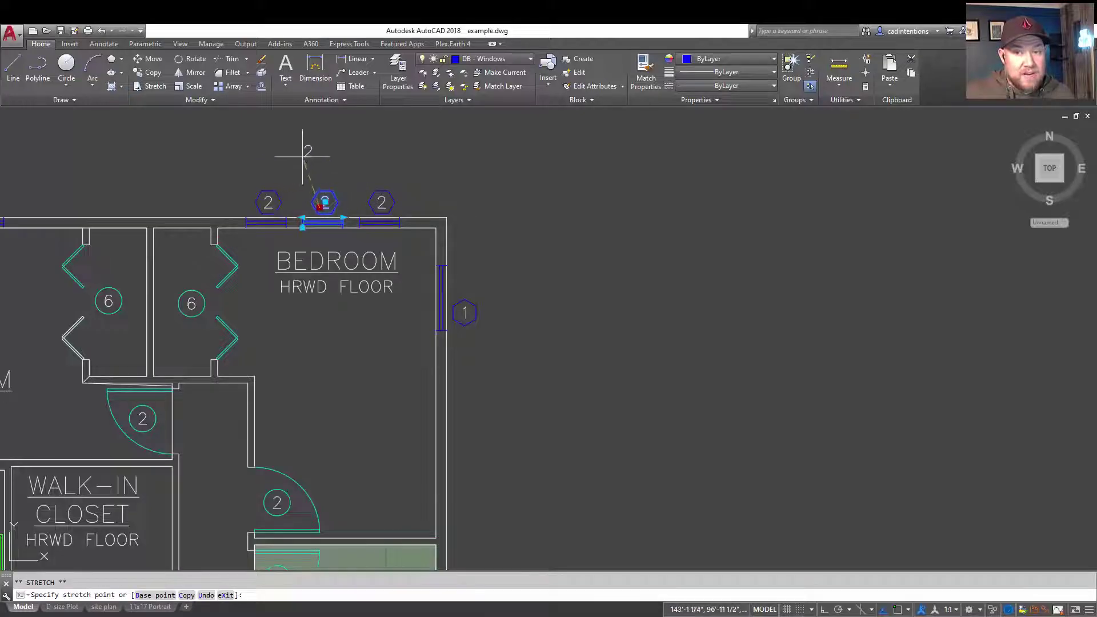
pyautogui.press('Escape')
pyautogui.press('Escape')
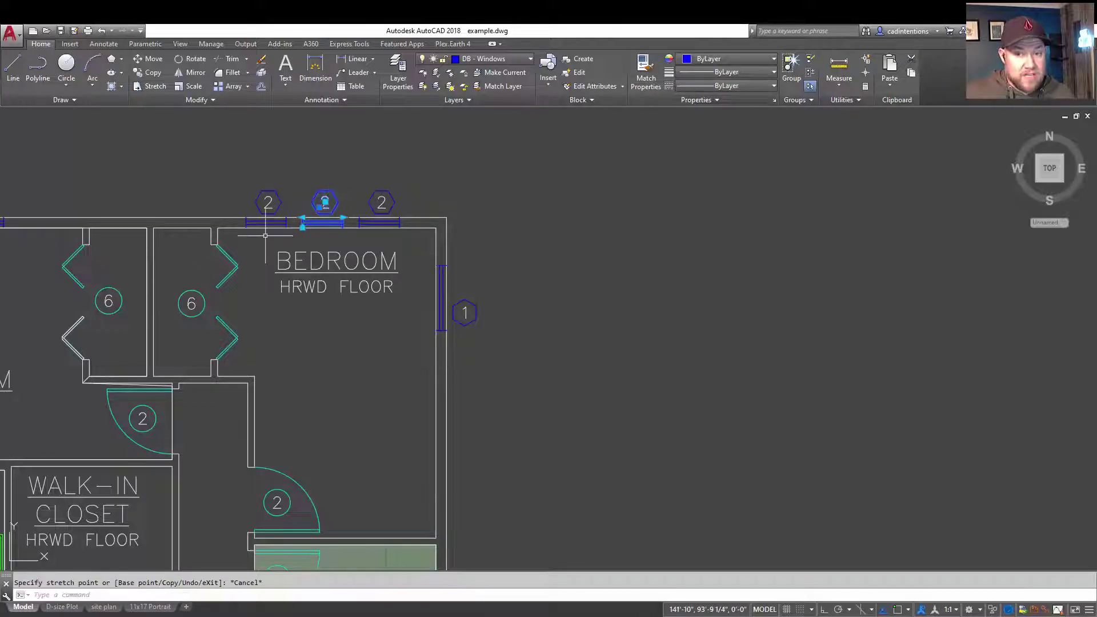
pyautogui.click(232, 273)
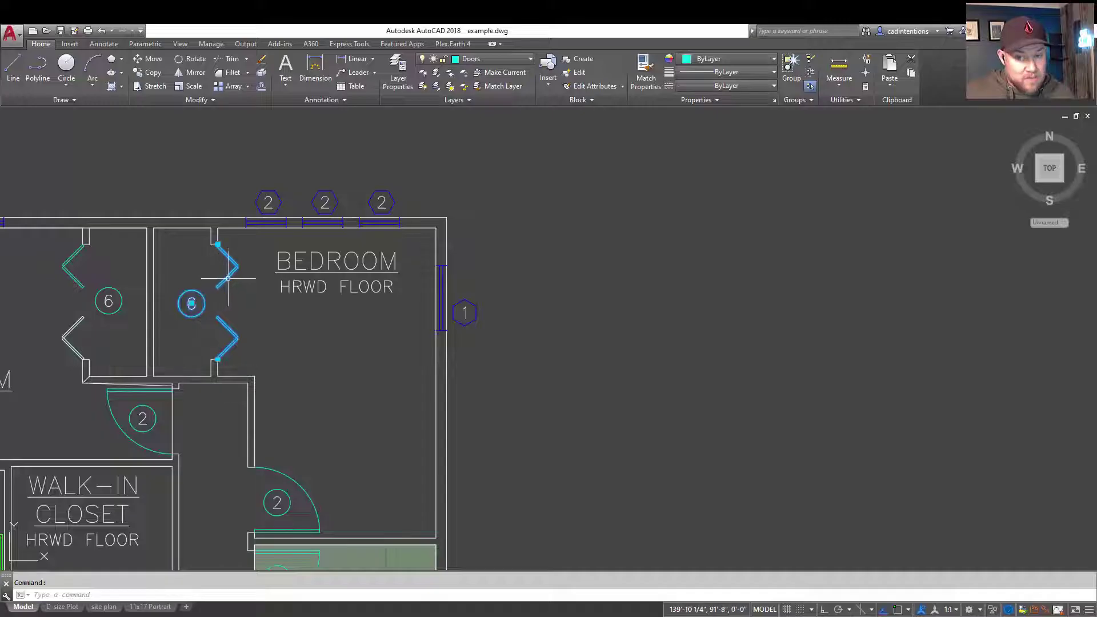
pyautogui.moveTo(229, 275); pyautogui.dragTo(683, 282)
# - Undo the closet door move and bring the bathroom into view
pyautogui.press('Return')
pyautogui.scroll(-2, 272, 301)
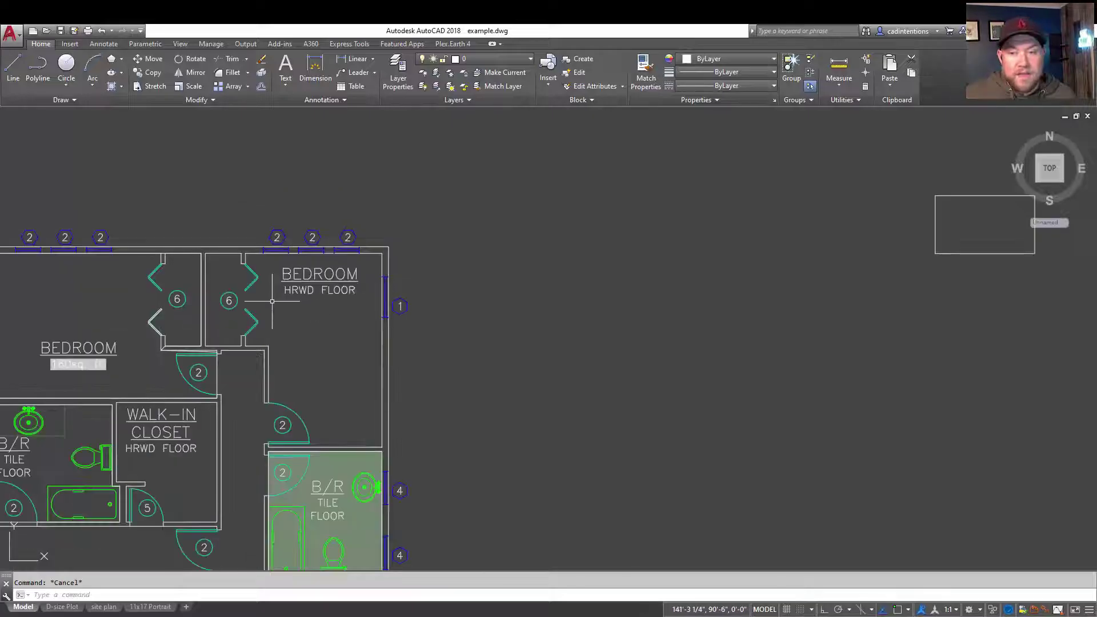
pyautogui.moveTo(331, 385); pyautogui.dragTo(331, 257, button='middle')
pyautogui.scroll(2, 317, 388)
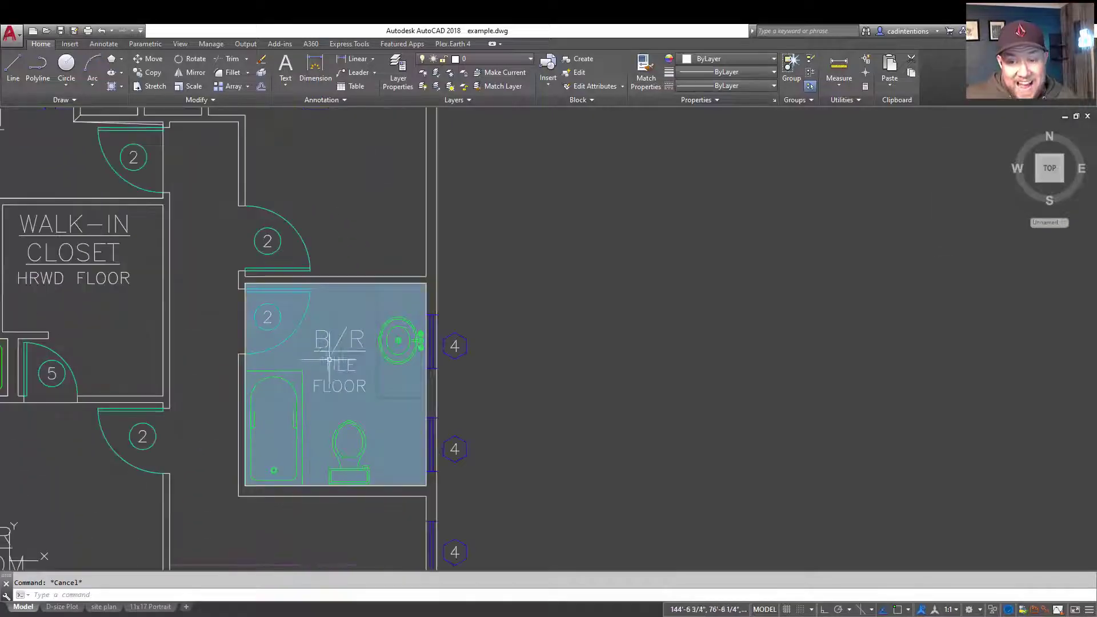
# - Move the bathroom's tile hatch by its centre grip into open space right of the plan
pyautogui.click(342, 315)
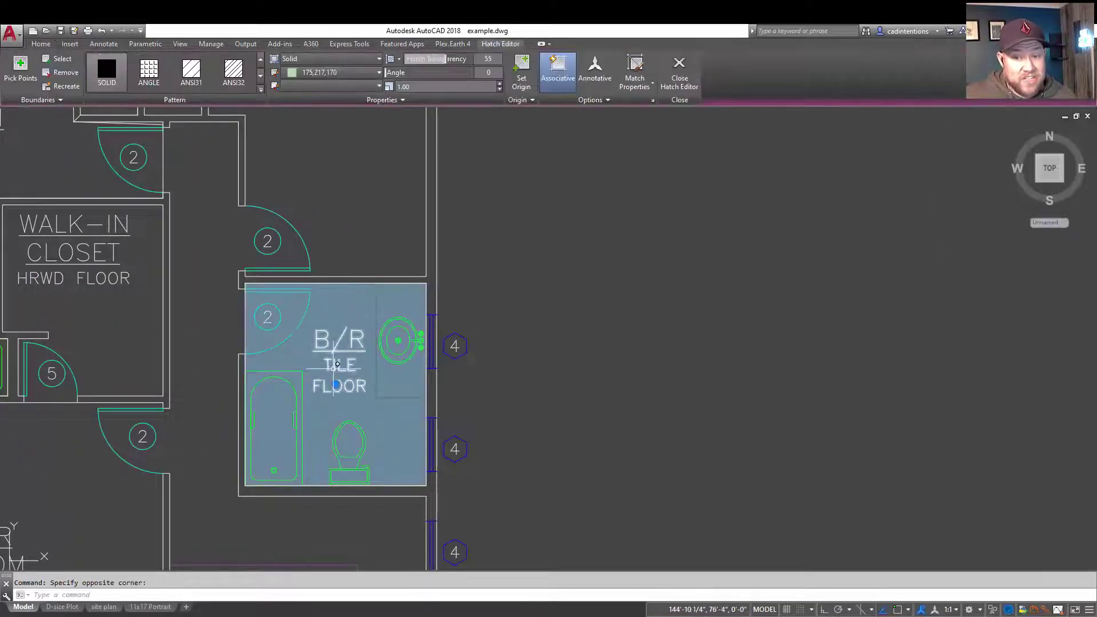
pyautogui.moveTo(336, 384)
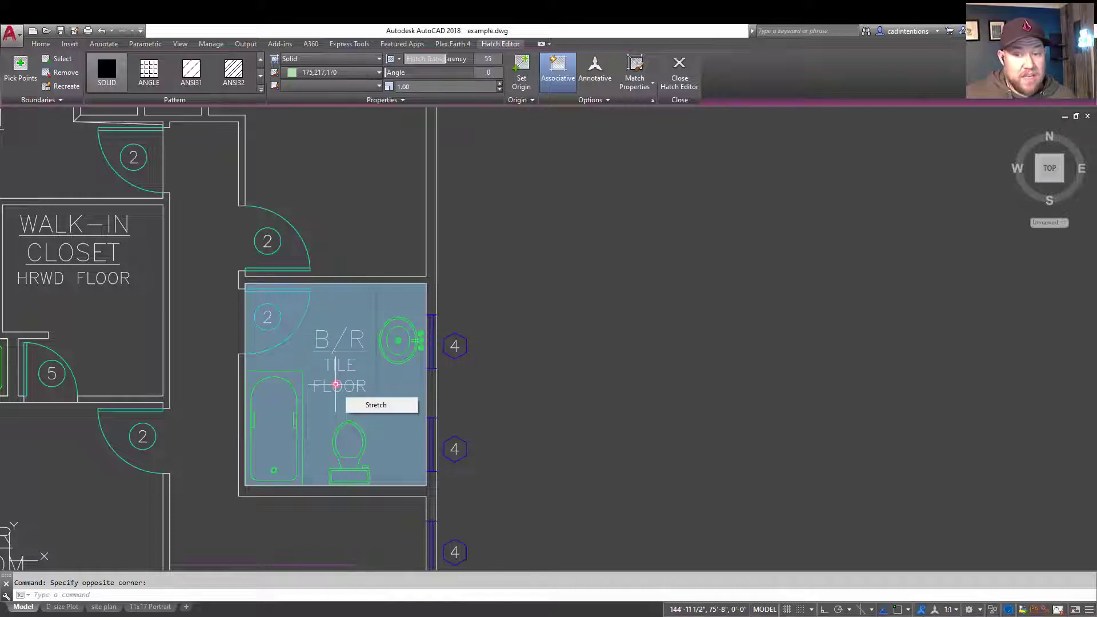
pyautogui.click(336, 385)
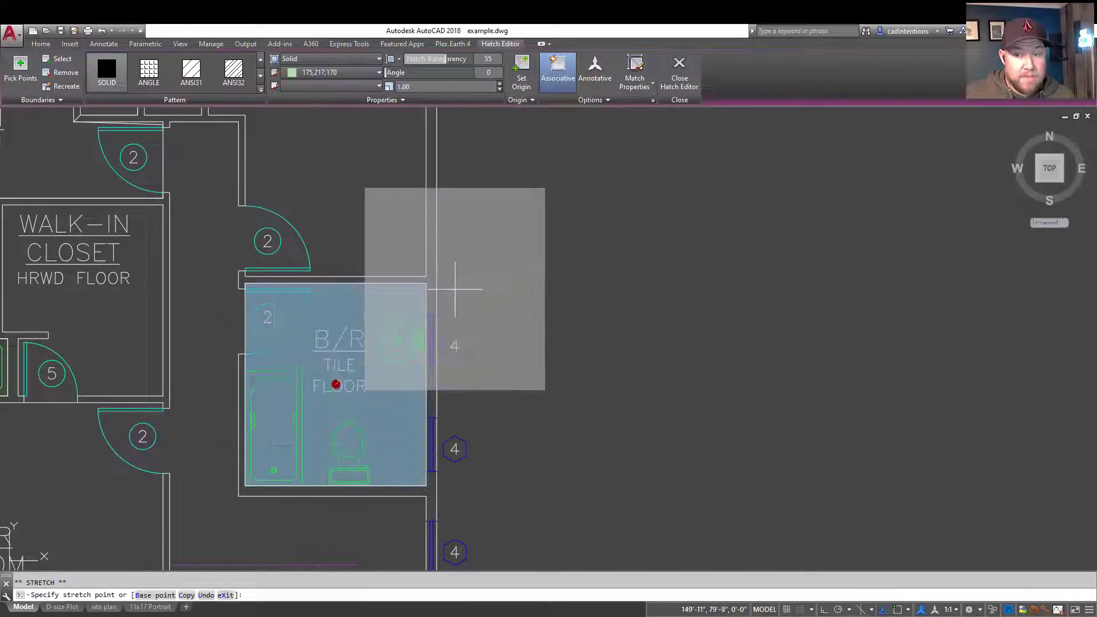
pyautogui.click(658, 298)
pyautogui.click(658, 298)
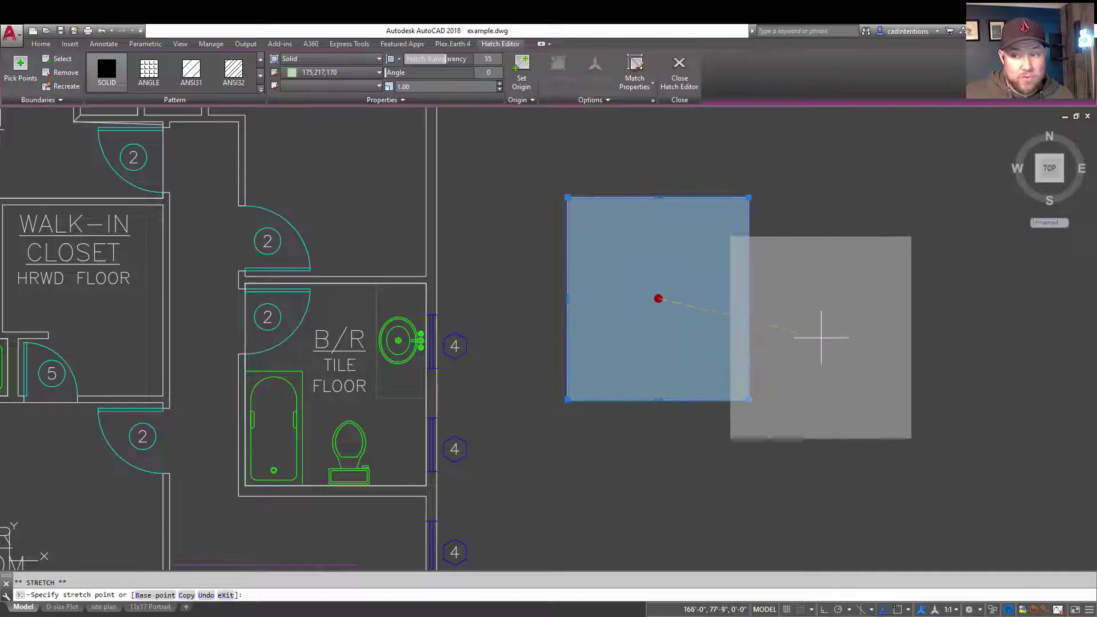
pyautogui.click(857, 359)
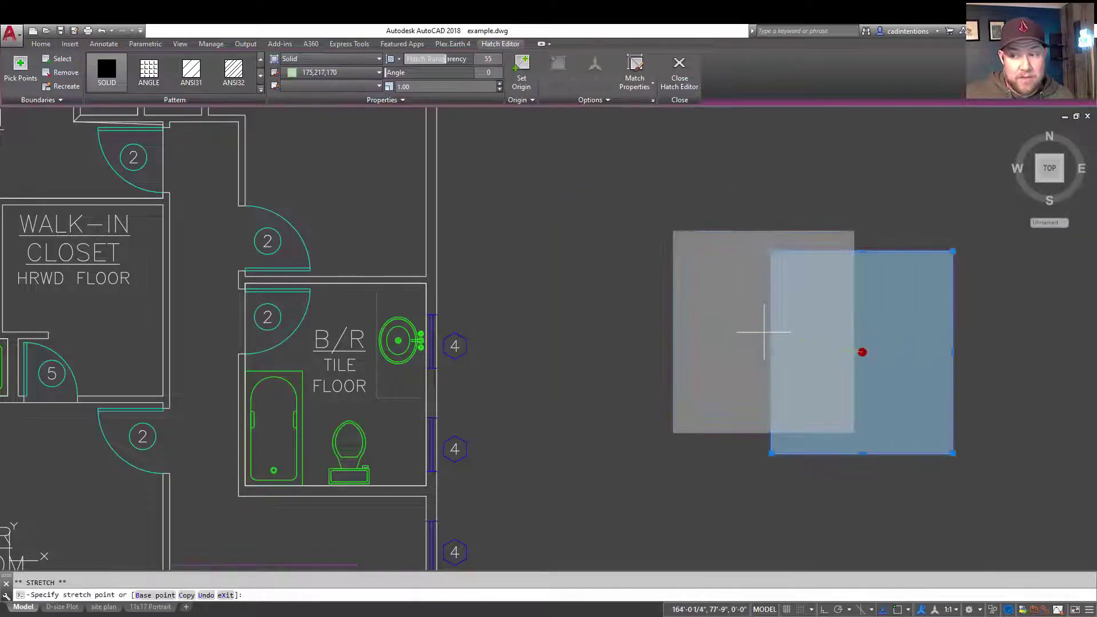
pyautogui.click(625, 298)
# - Reselect the hatch and try shifting it further up-right, then cancel that move
pyautogui.click(582, 179)
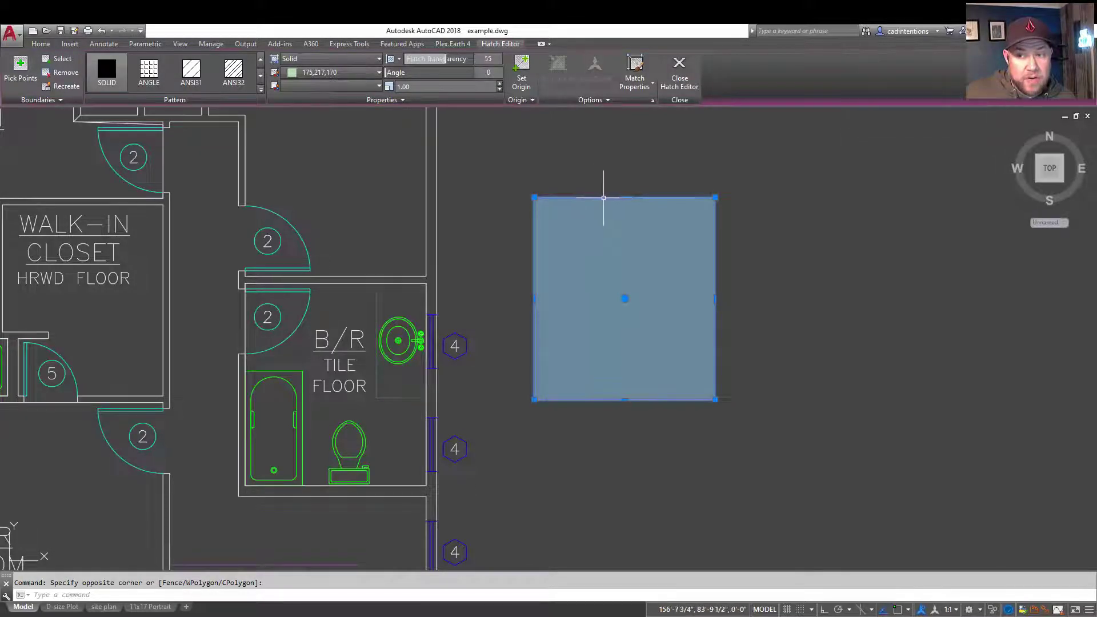
pyautogui.click(603, 198)
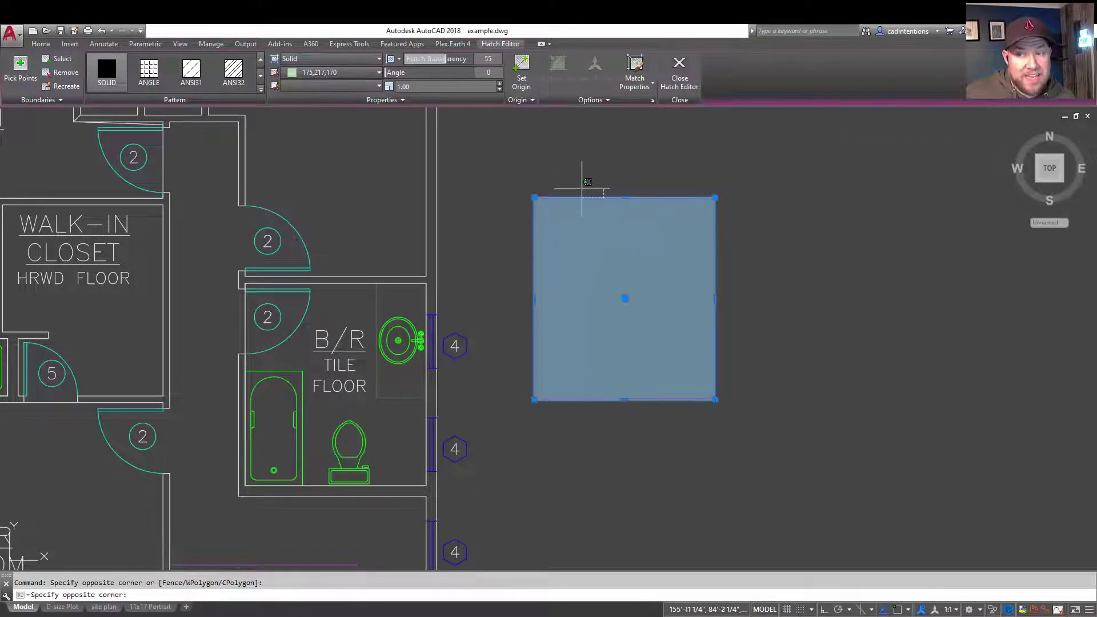
pyautogui.click(606, 203)
pyautogui.click(604, 197)
pyautogui.click(563, 218)
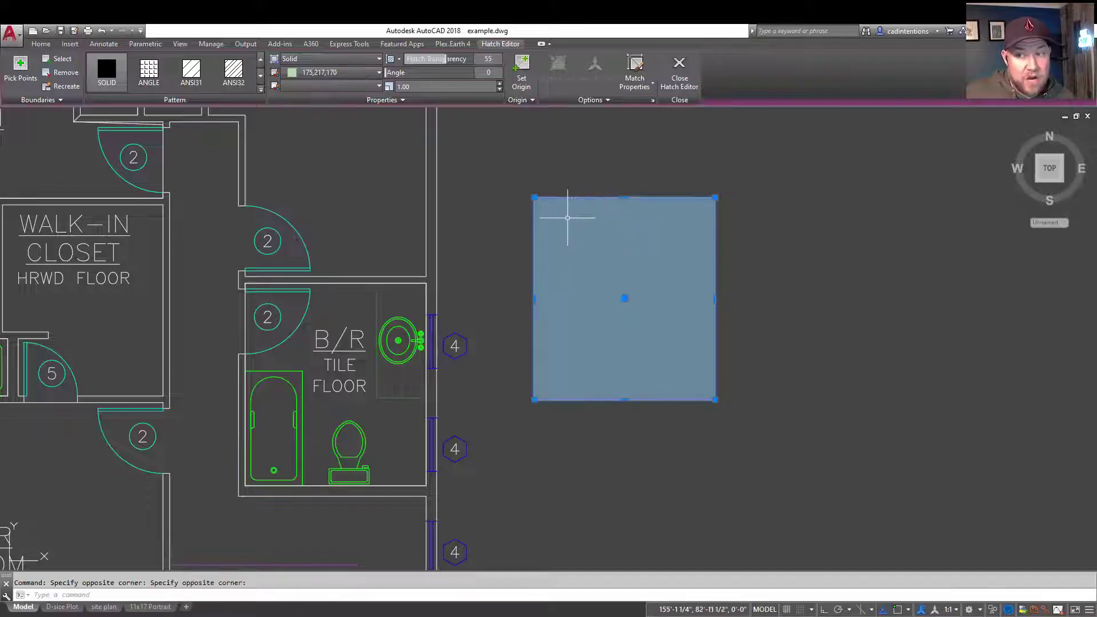
pyautogui.click(625, 297)
pyautogui.click(776, 278)
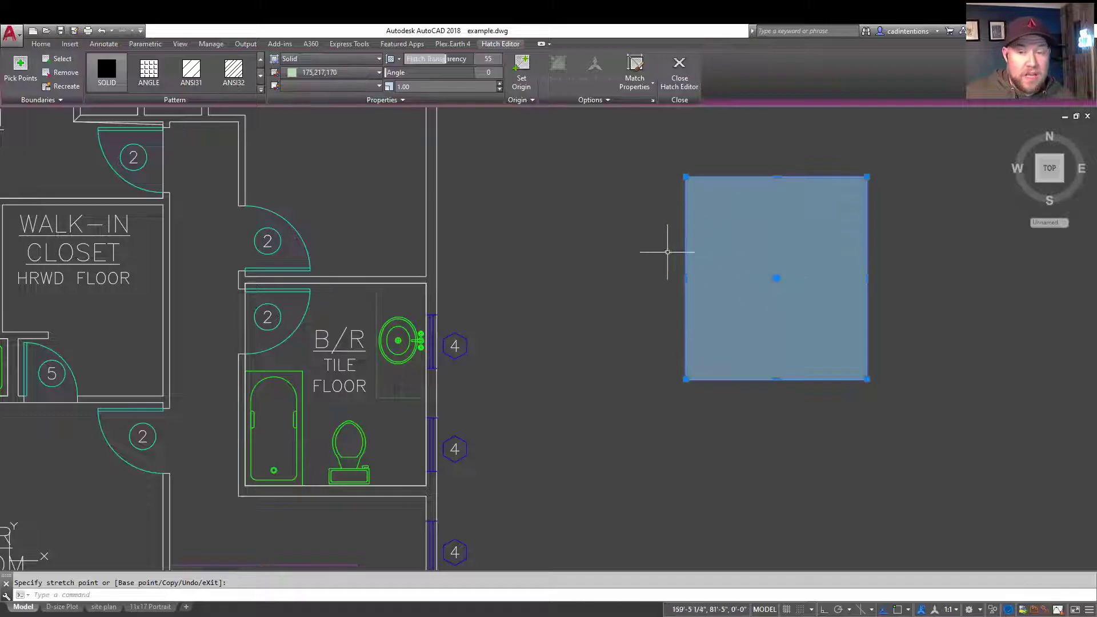
pyautogui.press('Escape')
# - Clear the hatch and bathtub selections and zoom out
pyautogui.click(679, 211)
pyautogui.click(577, 258)
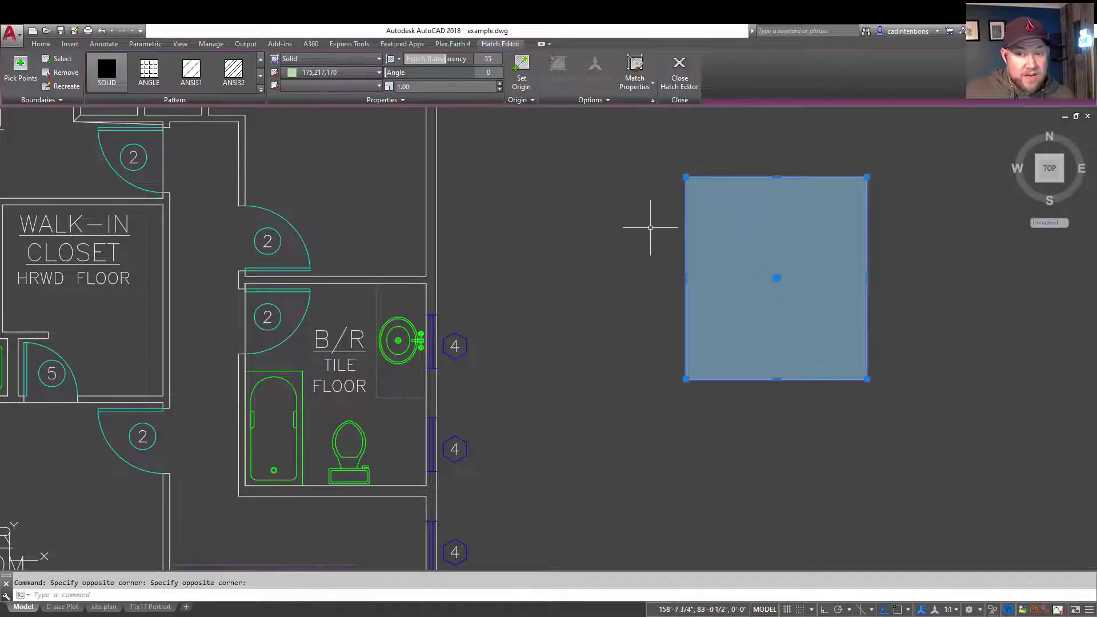
pyautogui.press('Escape')
pyautogui.click(280, 372)
pyautogui.press('Escape')
pyautogui.scroll(-3, 212, 342)
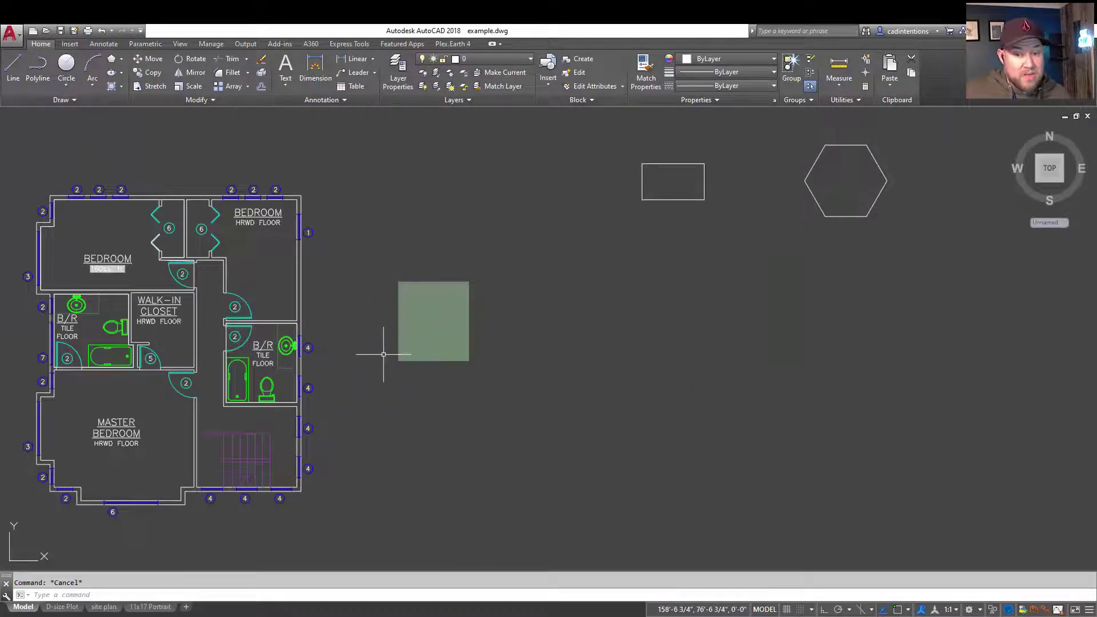
# - Window-select the whole floor plan and move it up and left from a chosen base point
pyautogui.moveTo(355, 366); pyautogui.dragTo(435, 374, button='middle')
pyautogui.moveTo(366, 308); pyautogui.dragTo(502, 299, button='middle')
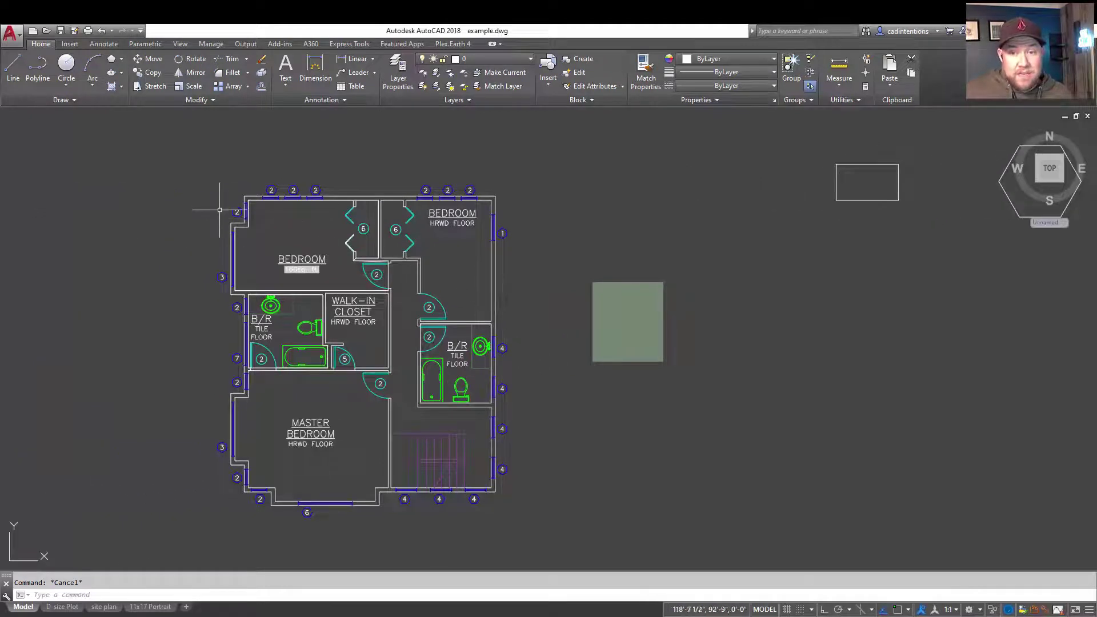
pyautogui.click(189, 166)
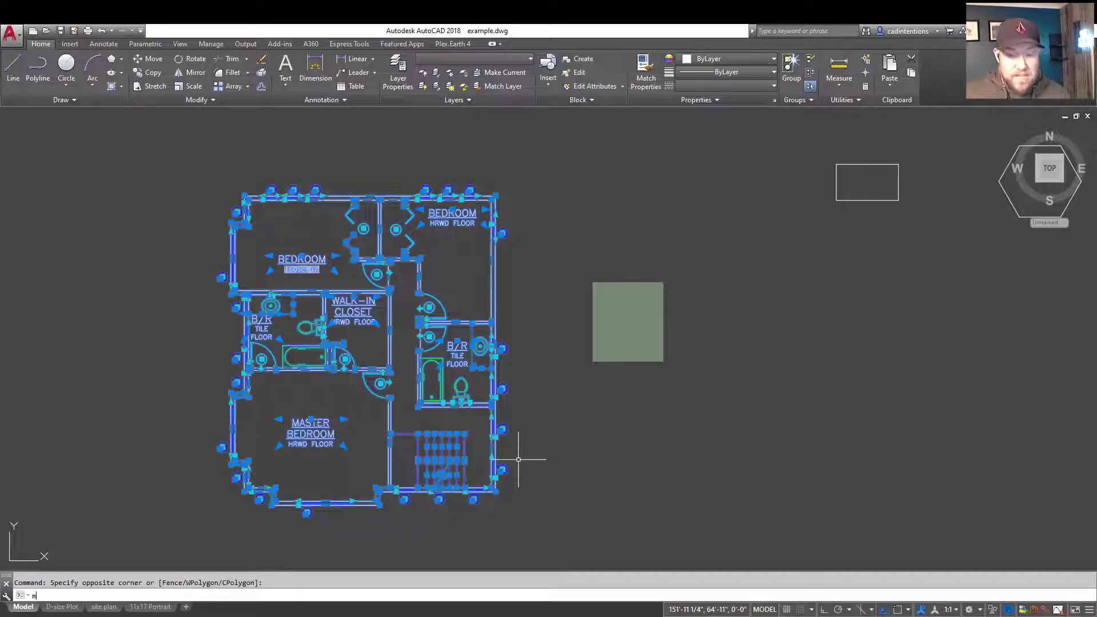
pyautogui.press('Return')
pyautogui.click(342, 383)
pyautogui.scroll(-3, 320, 383)
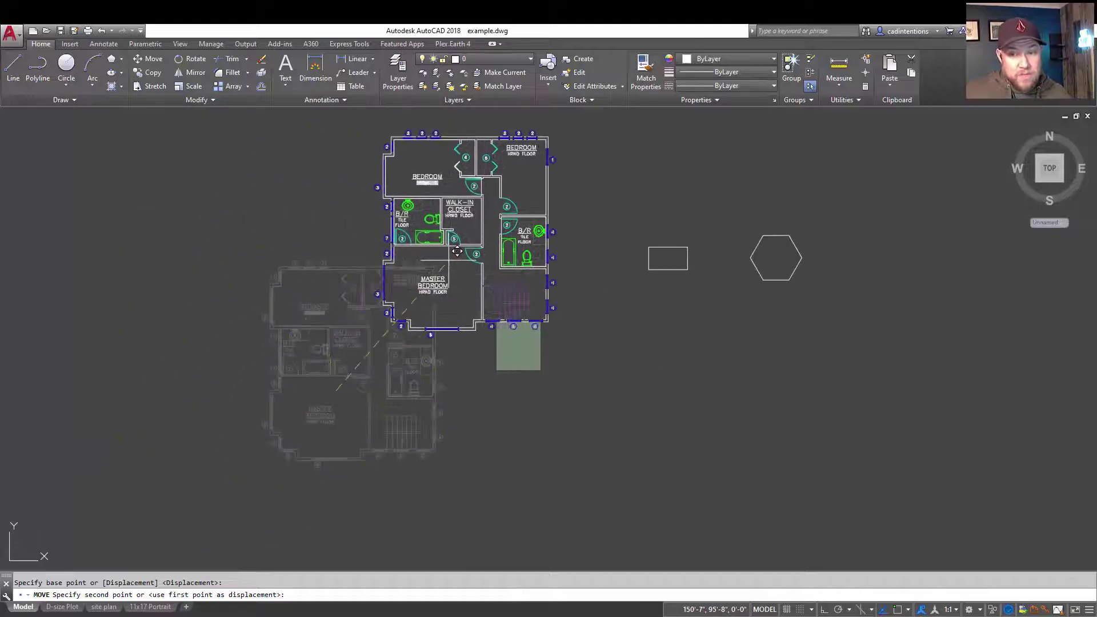
pyautogui.click(361, 297)
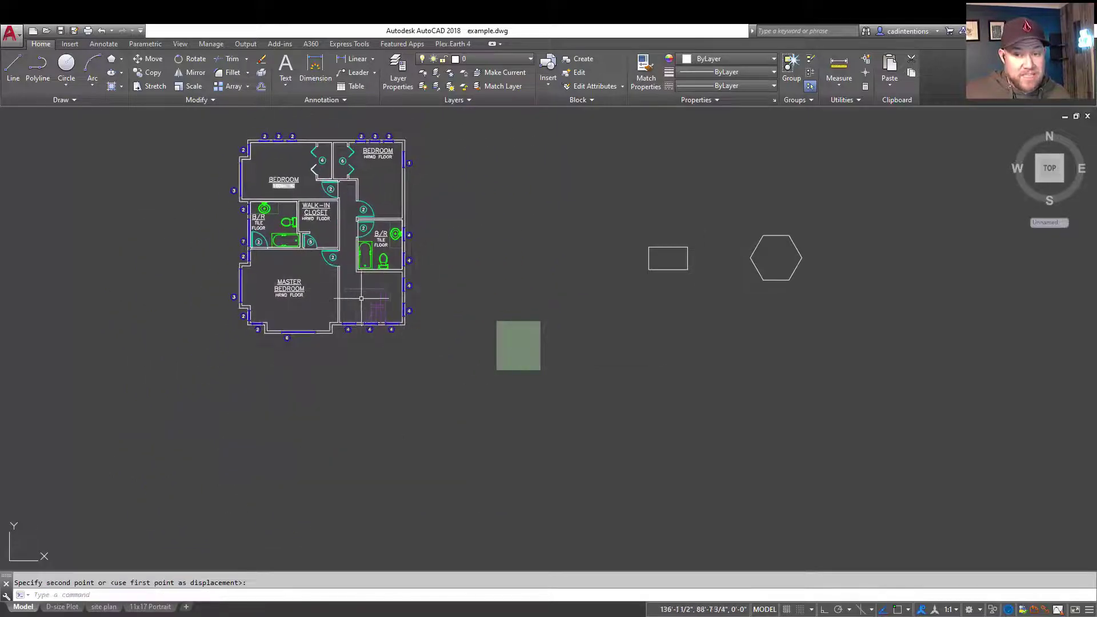
pyautogui.press('Escape')
pyautogui.moveTo(355, 230); pyautogui.dragTo(352, 299, button='middle')
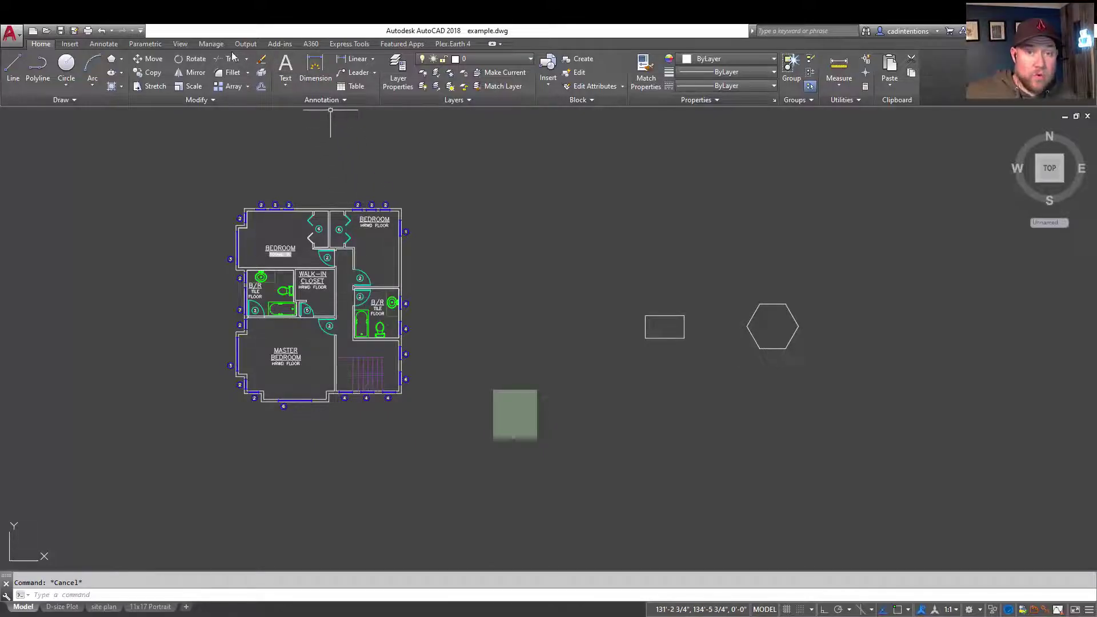
# - Run Express Tools Move/Copy/Rotate on the window-selected hexagon, base point at its lower-left vertex
pyautogui.click(352, 43)
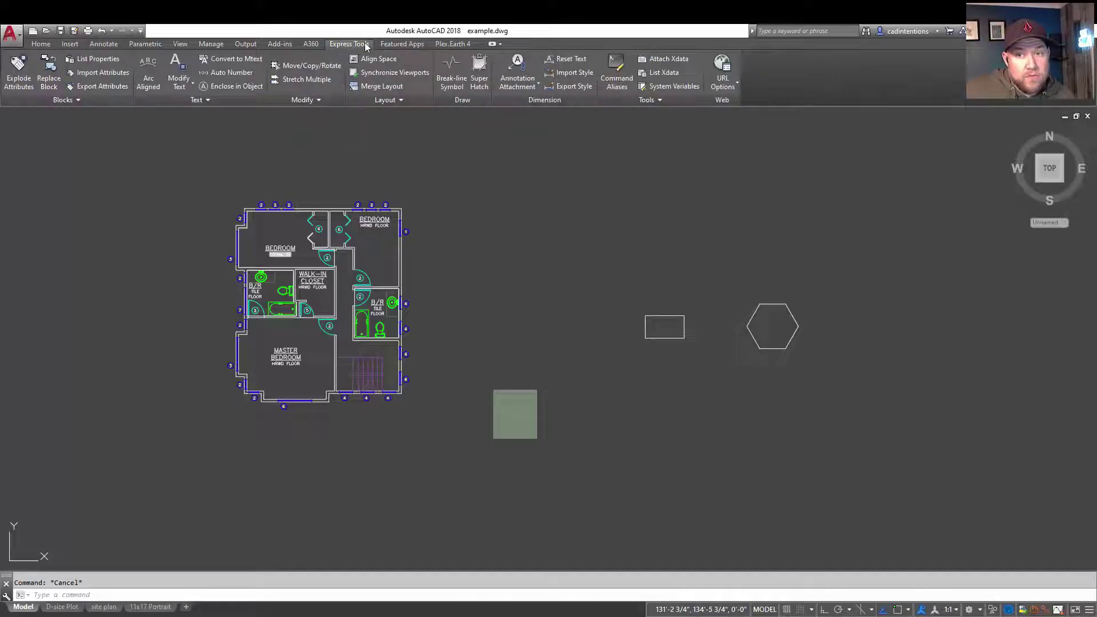
pyautogui.click(296, 70)
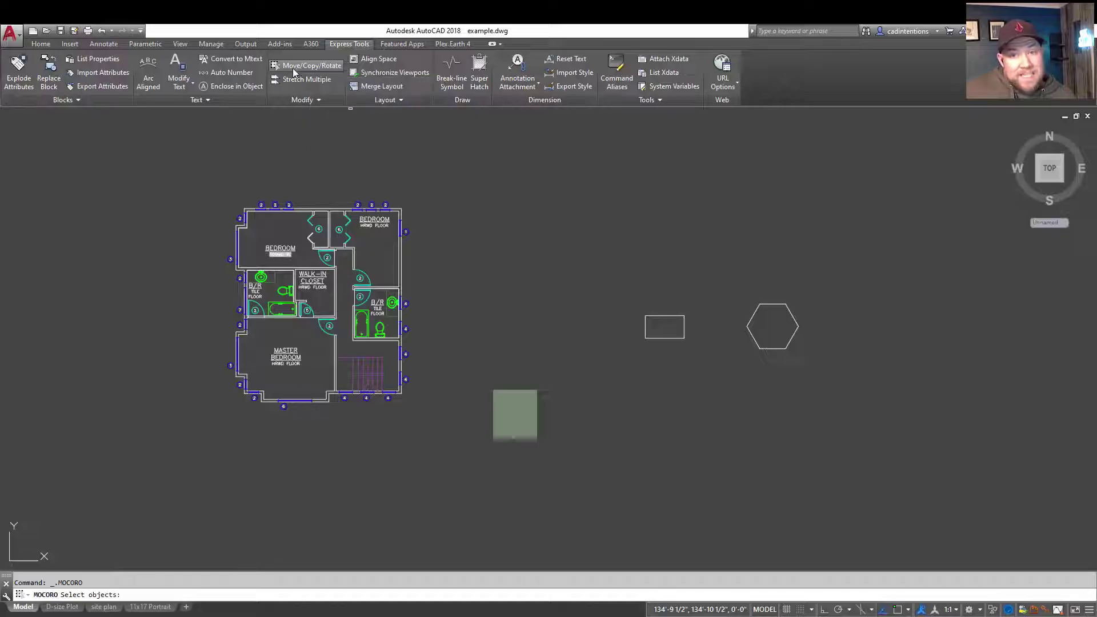
pyautogui.moveTo(484, 335)
pyautogui.mouseDown(button='middle')
pyautogui.moveTo(423, 294)
pyautogui.moveTo(303, 287)
pyautogui.mouseUp(button='middle')
pyautogui.click(653, 317)
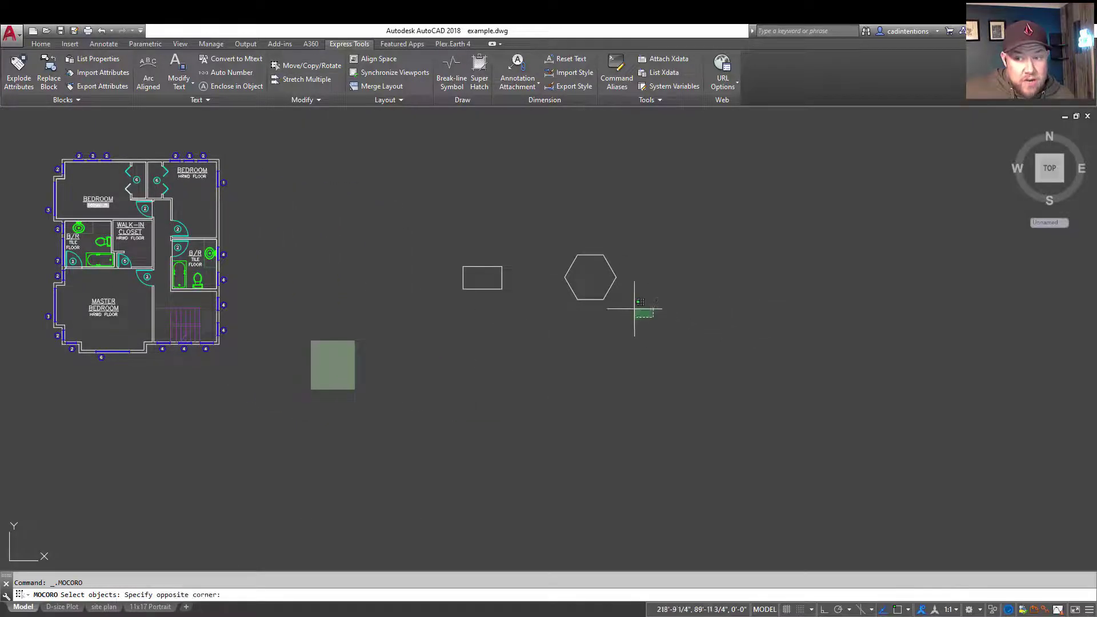
pyautogui.click(554, 237)
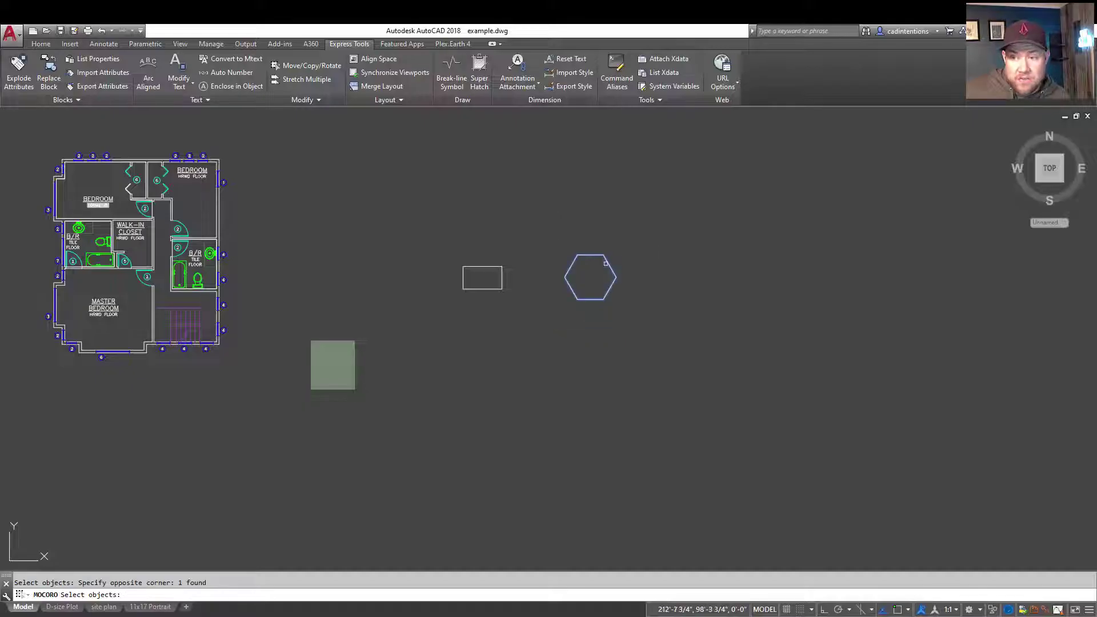
pyautogui.scroll(2, 602, 265)
pyautogui.moveTo(584, 278); pyautogui.dragTo(528, 280, button='middle')
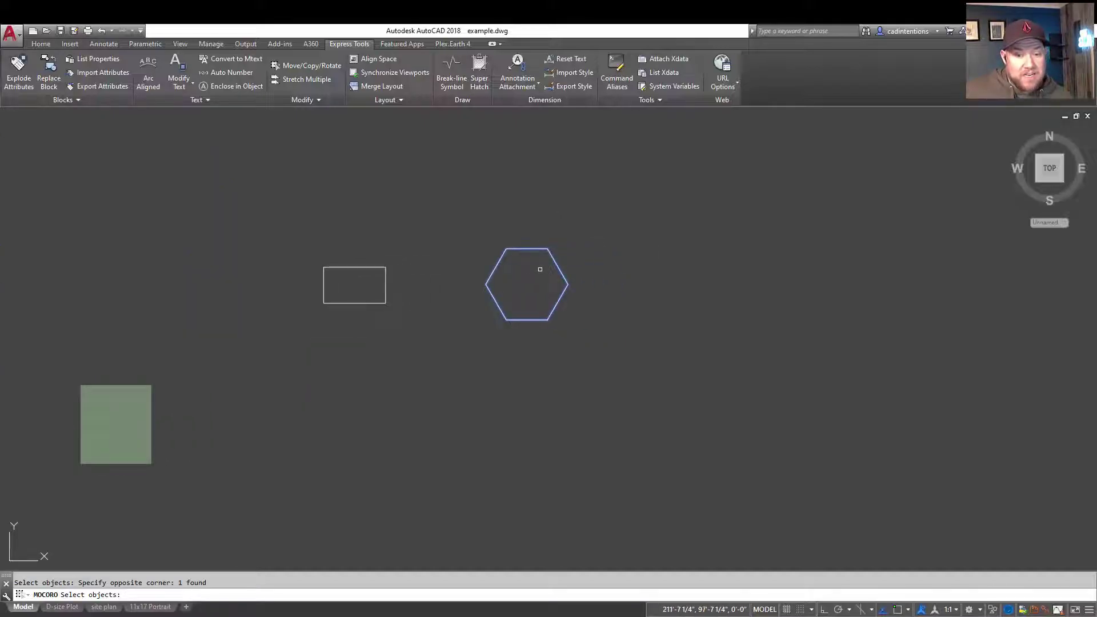
pyautogui.press('Return')
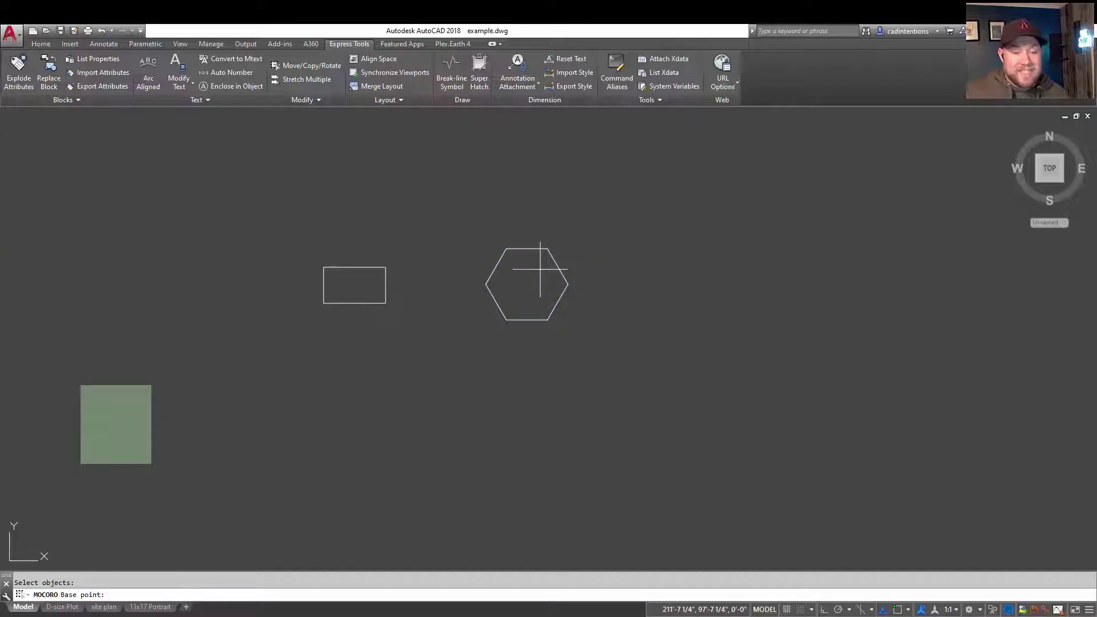
pyautogui.press('F3')
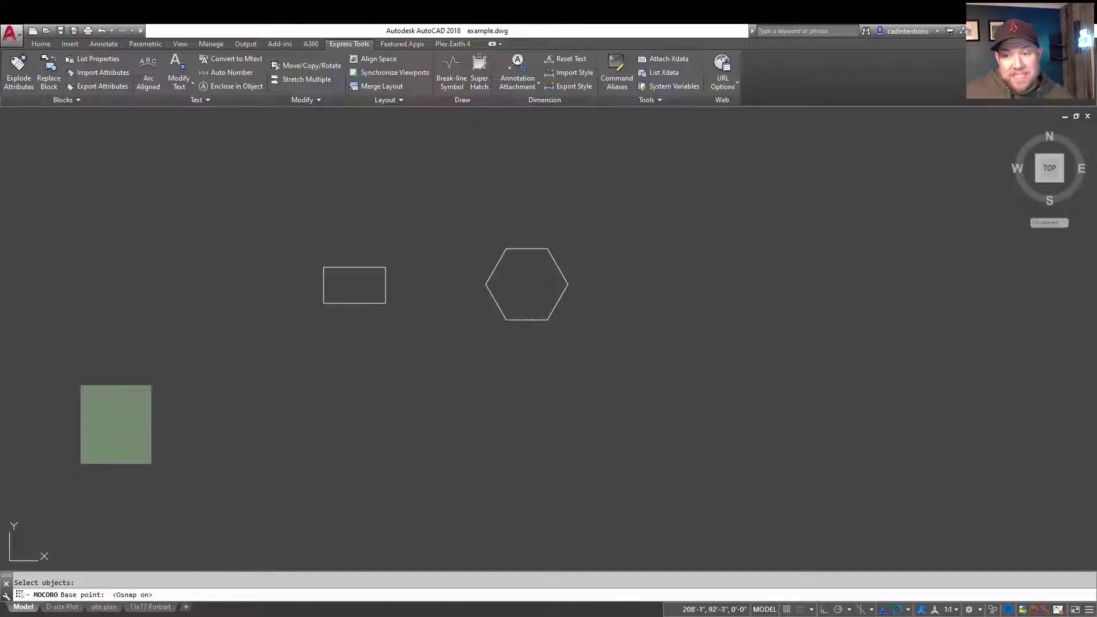
pyautogui.click(506, 320)
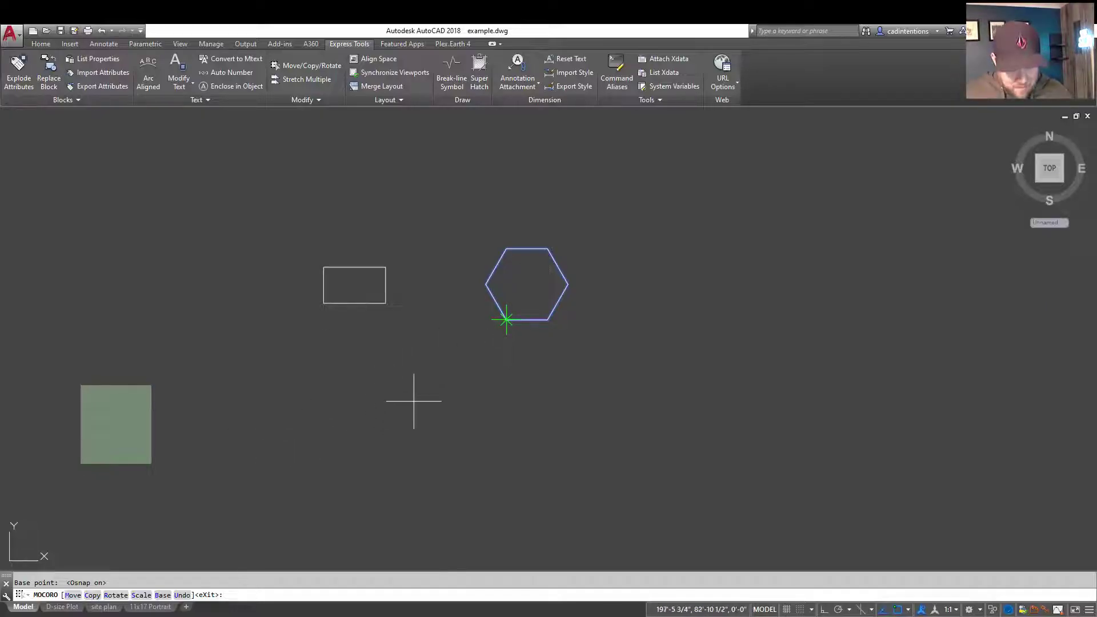
# - Move the hexagon higher and place five copies around it
pyautogui.press('Return')
pyautogui.scroll(-3, 575, 311)
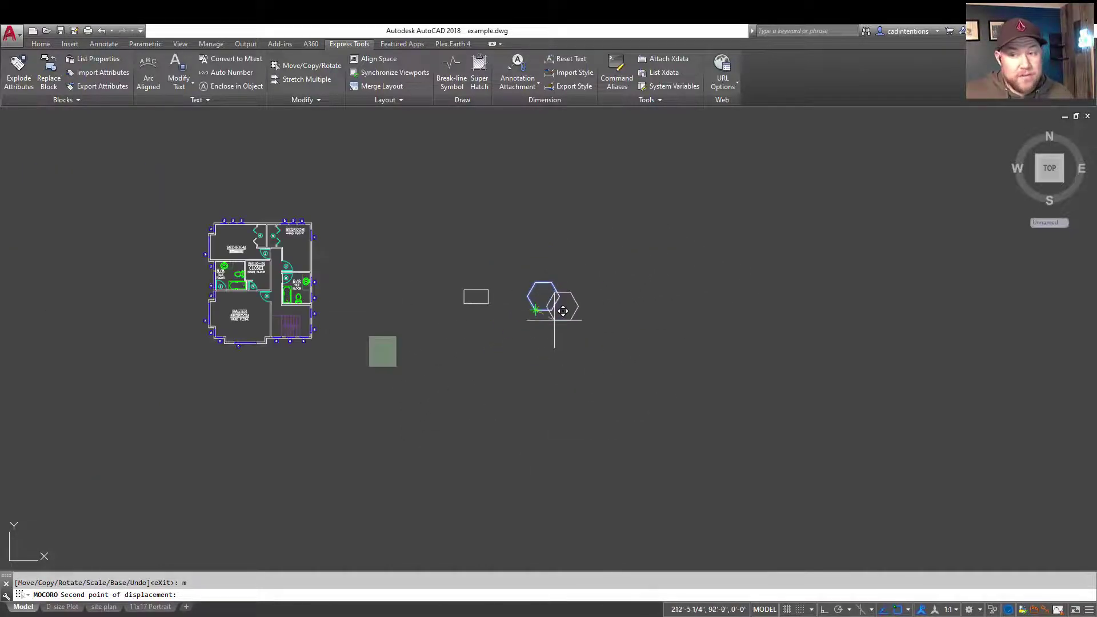
pyautogui.click(464, 236)
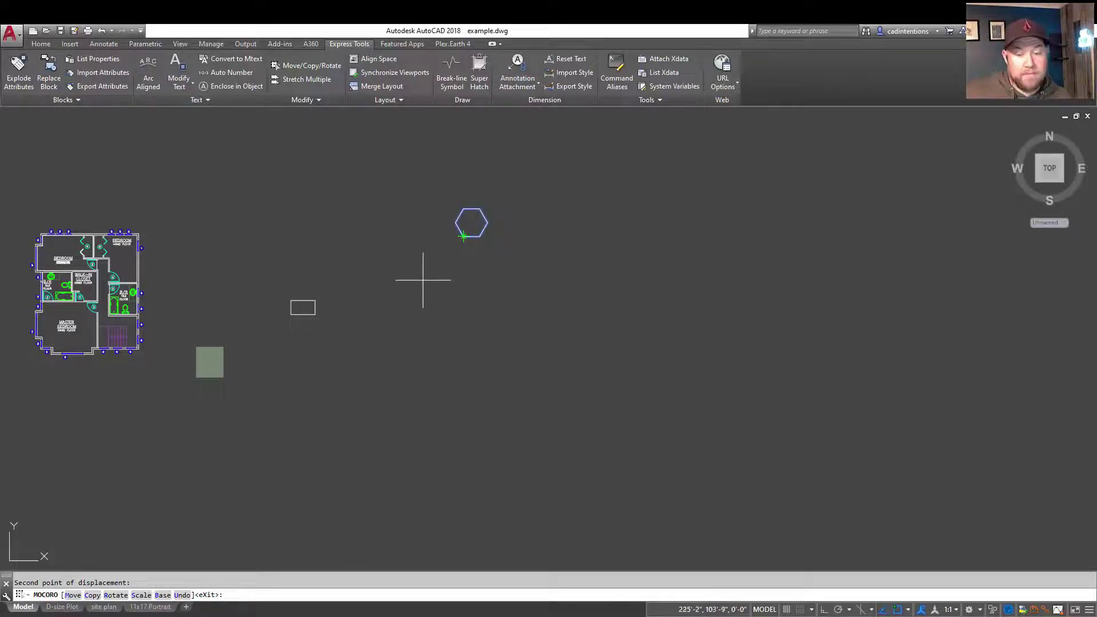
pyautogui.write('c')
pyautogui.press('Return')
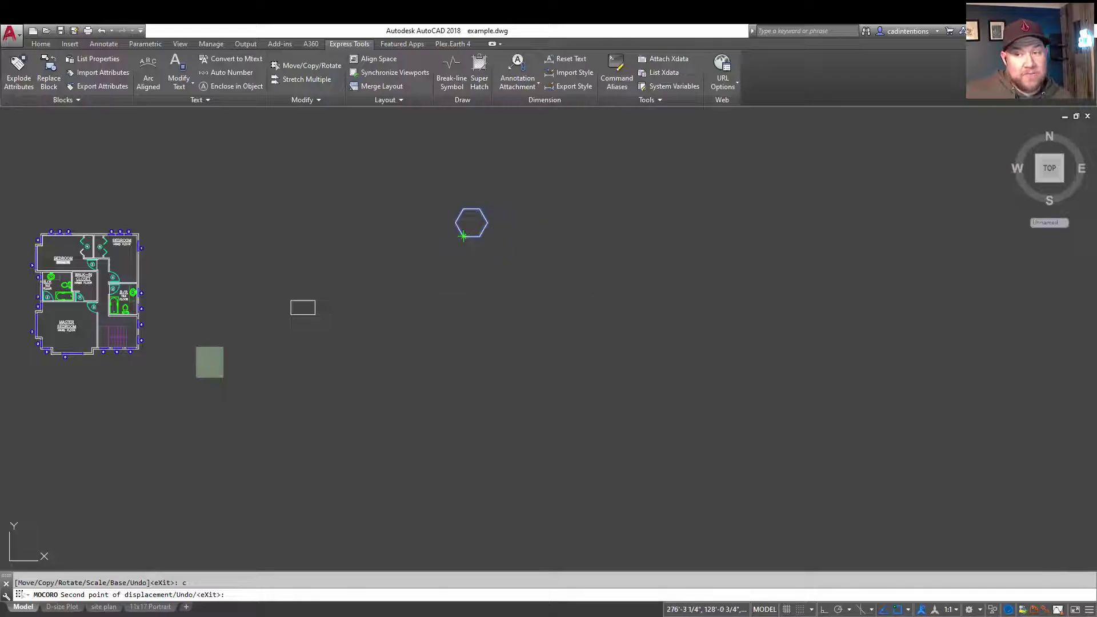
pyautogui.click(602, 195)
pyautogui.click(602, 282)
pyautogui.click(492, 343)
pyautogui.click(381, 263)
pyautogui.click(478, 177)
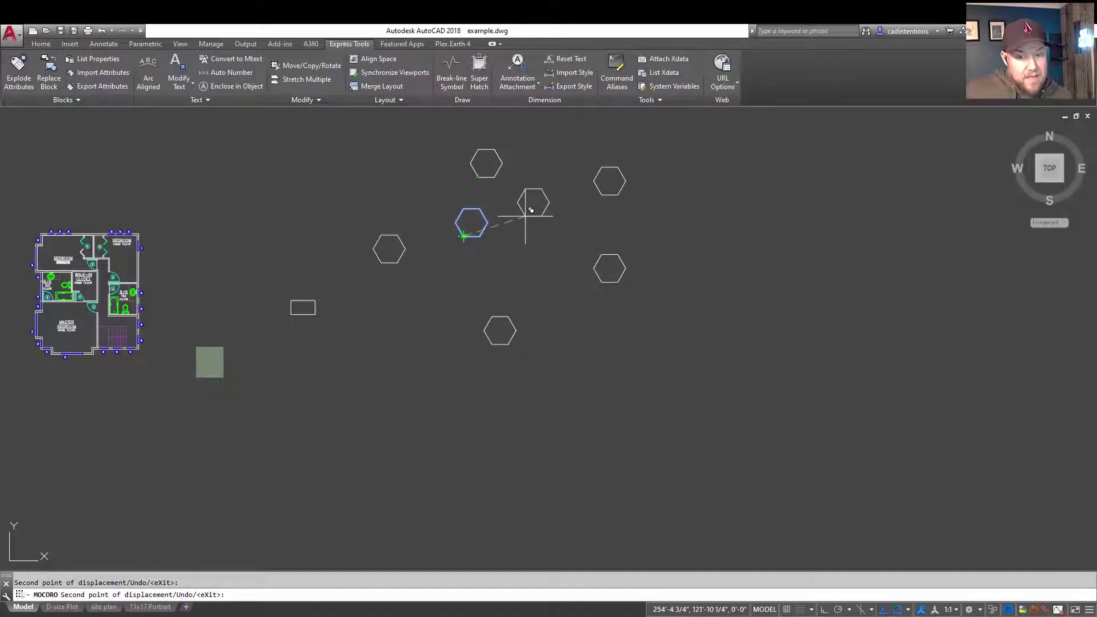
pyautogui.press('Return')
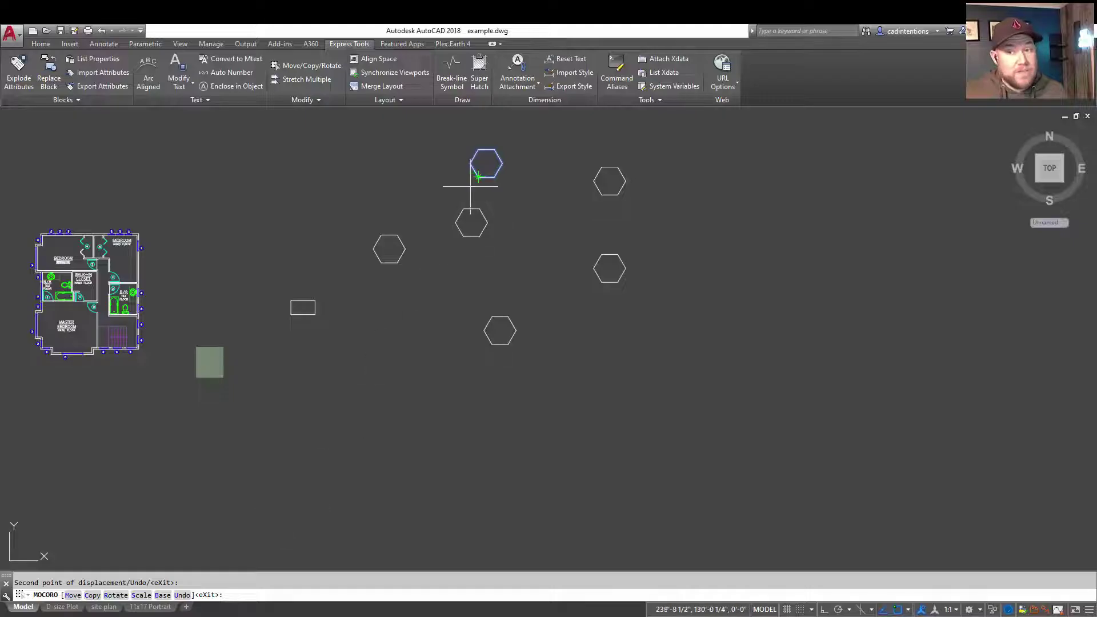
# - Rotate the top hexagon, place three copies of it, then exit MOCORO
pyautogui.write('r')
pyautogui.press('Return')
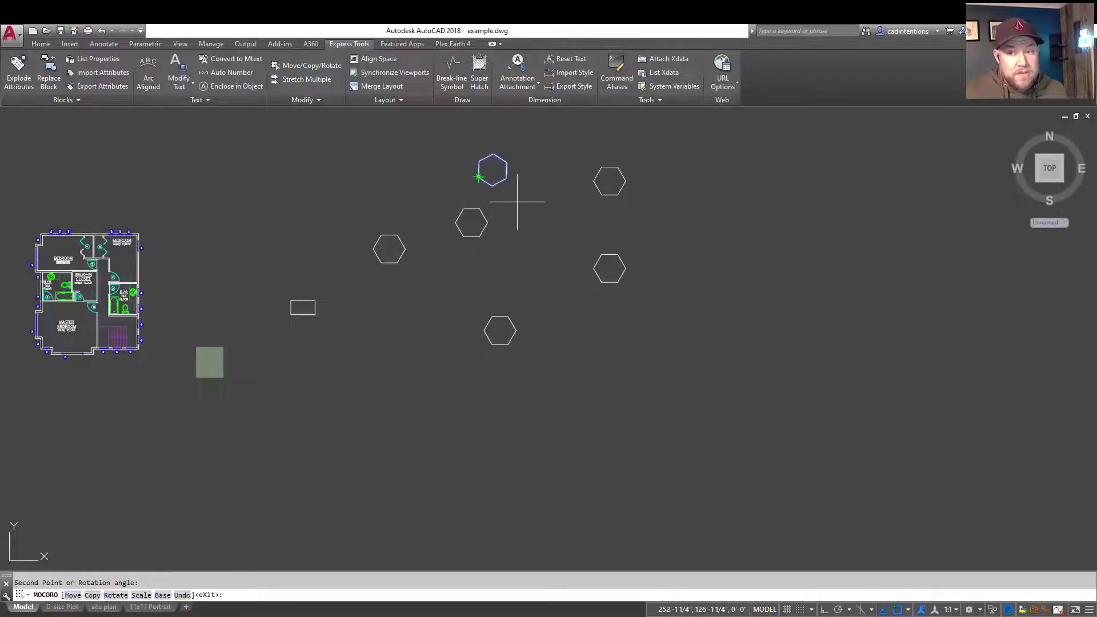
pyautogui.write('c')
pyautogui.press('Return')
pyautogui.moveTo(549, 160); pyautogui.dragTo(496, 195, button='middle')
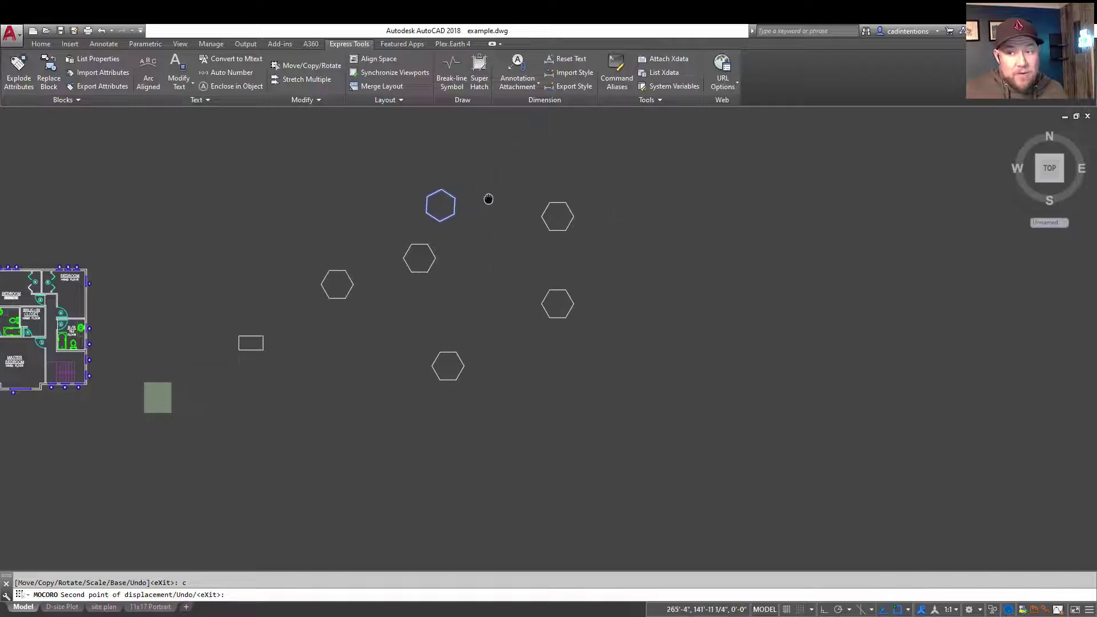
pyautogui.click(514, 174)
pyautogui.click(649, 193)
pyautogui.click(657, 278)
pyautogui.press('Return')
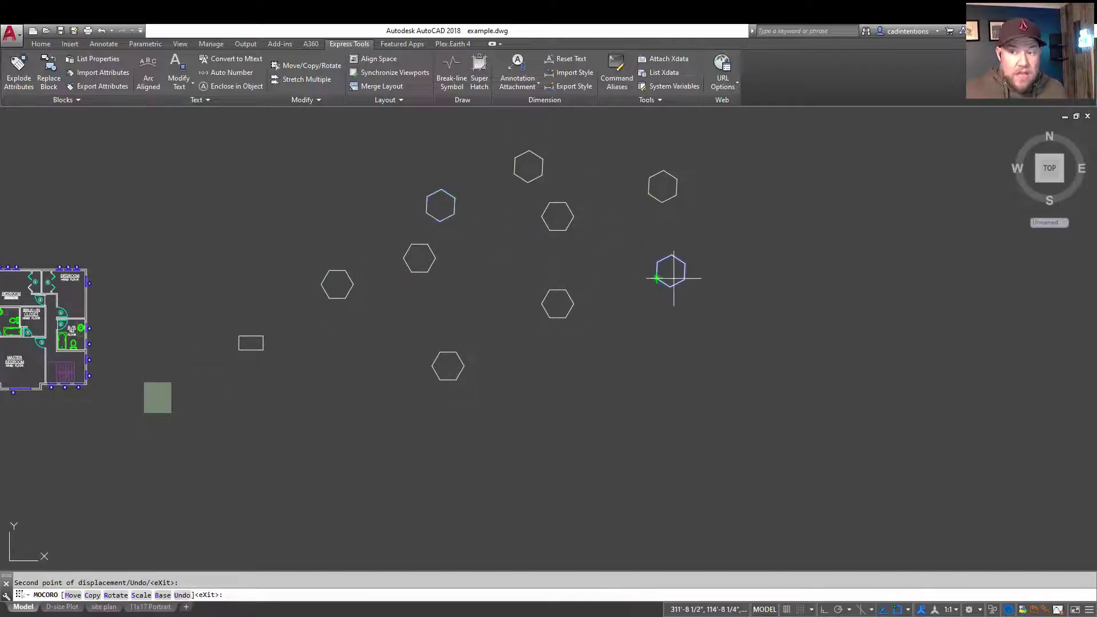
pyautogui.write('m')
pyautogui.press('Return')
pyautogui.press('Escape')
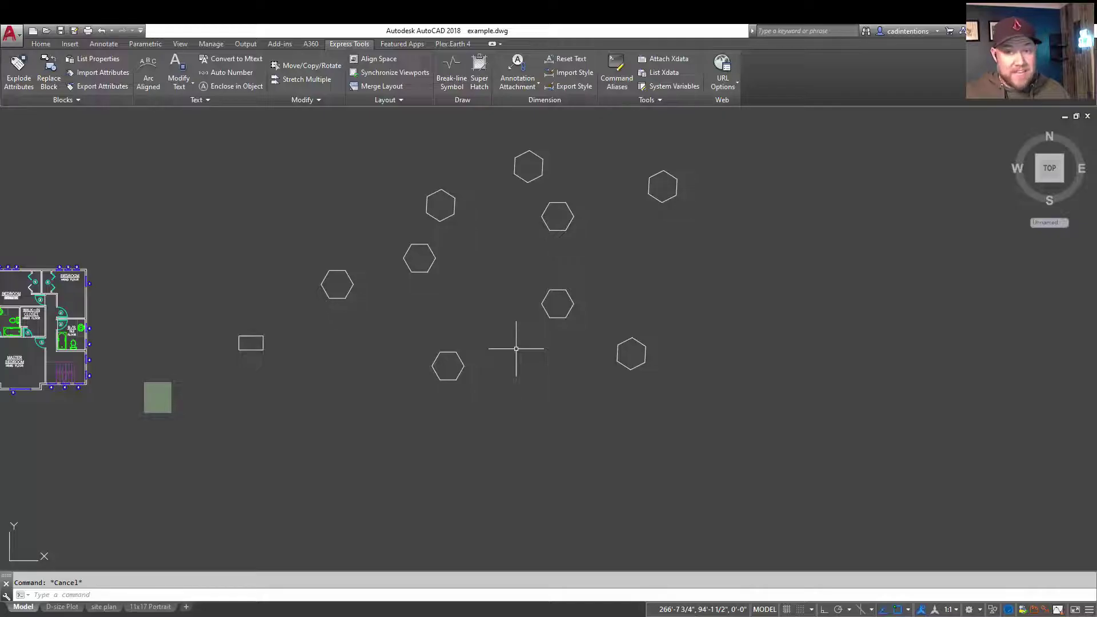
pyautogui.scroll(5, 246, 197)
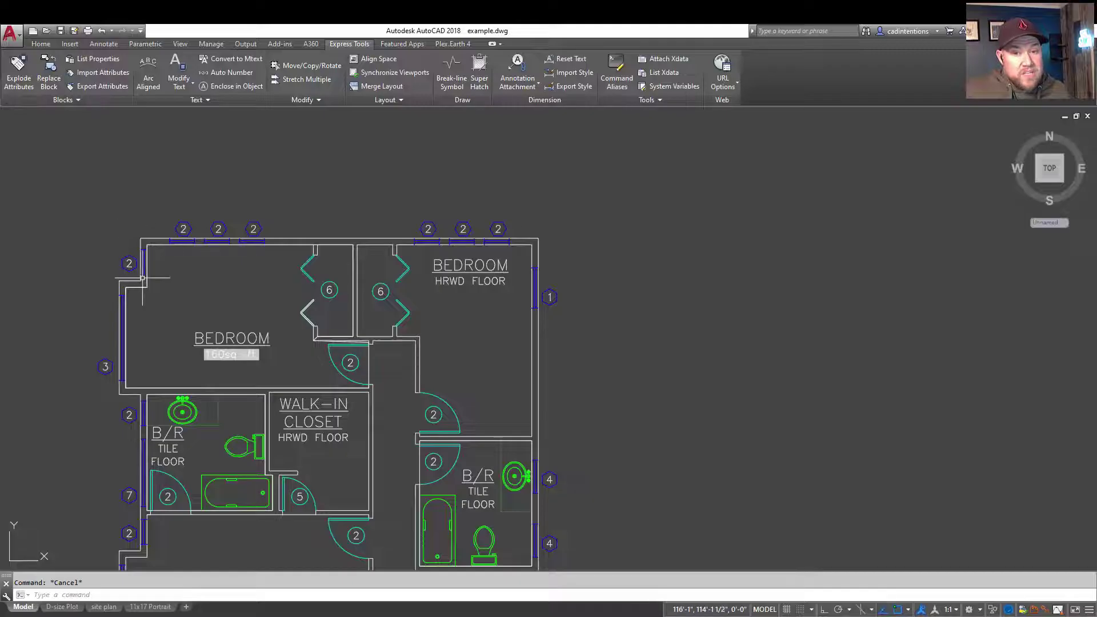
pyautogui.scroll(-2, 346, 265)
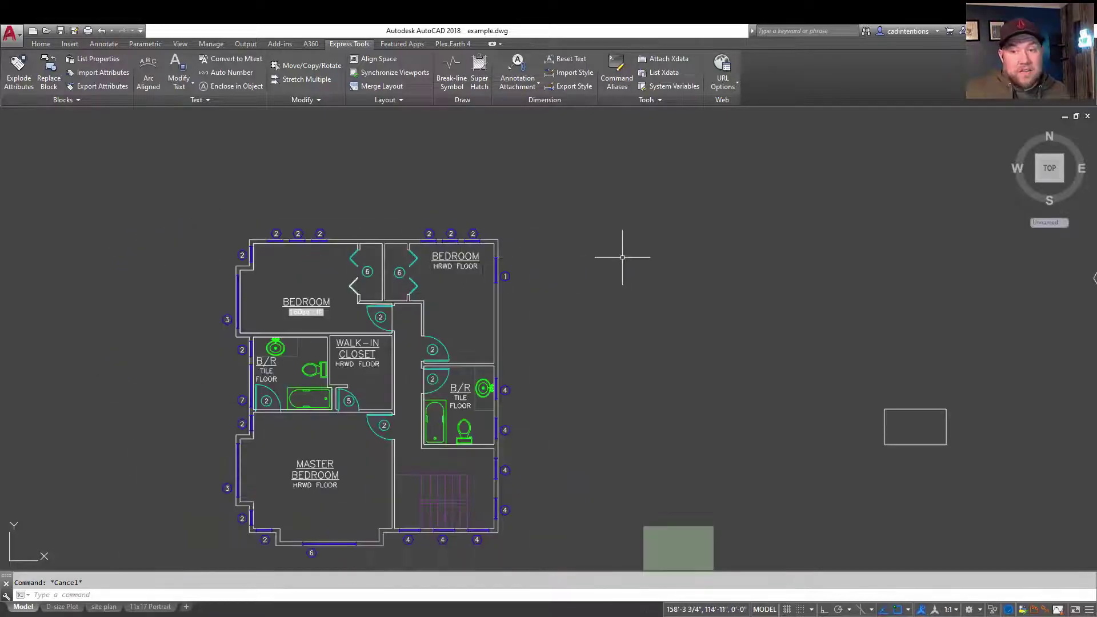
pyautogui.moveTo(731, 331); pyautogui.dragTo(636, 323, button='middle')
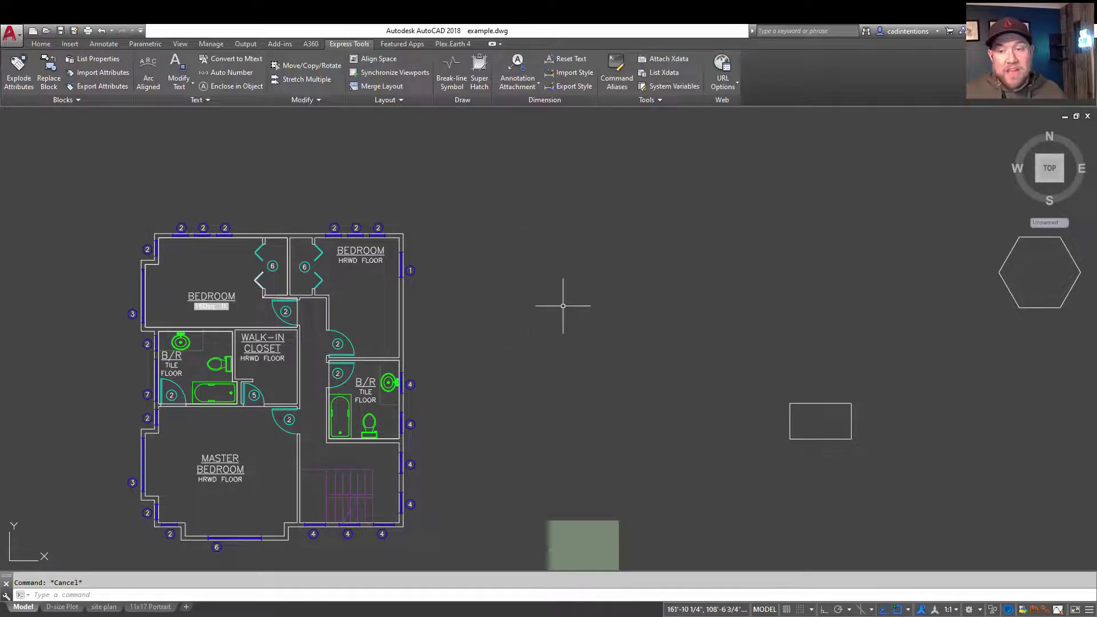
pyautogui.moveTo(737, 335); pyautogui.dragTo(601, 307, button='middle')
pyautogui.scroll(-3, 622, 299)
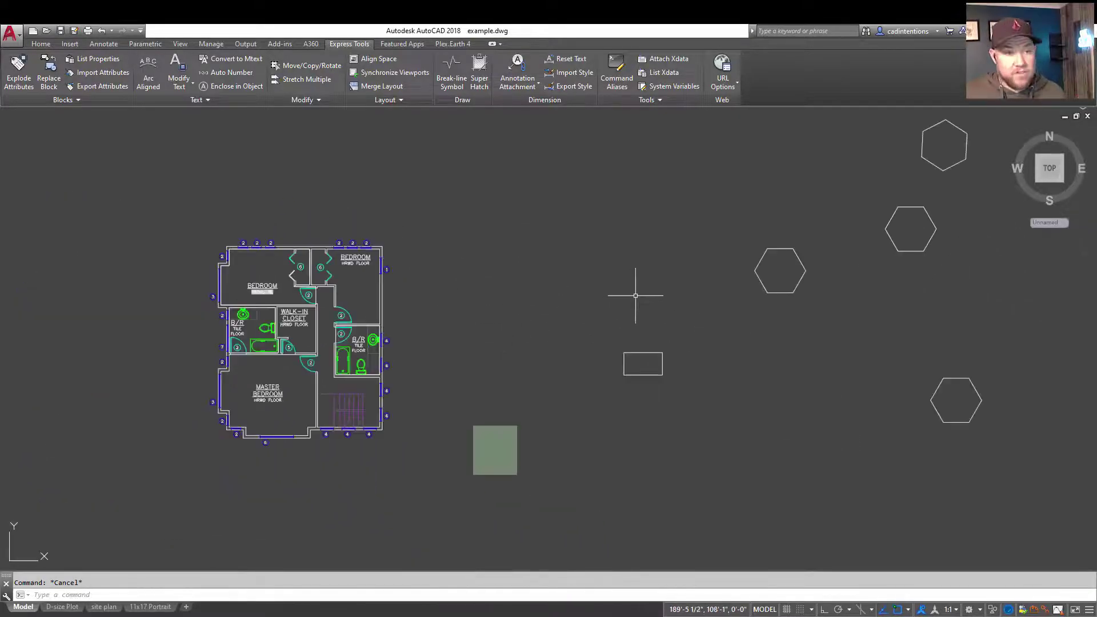